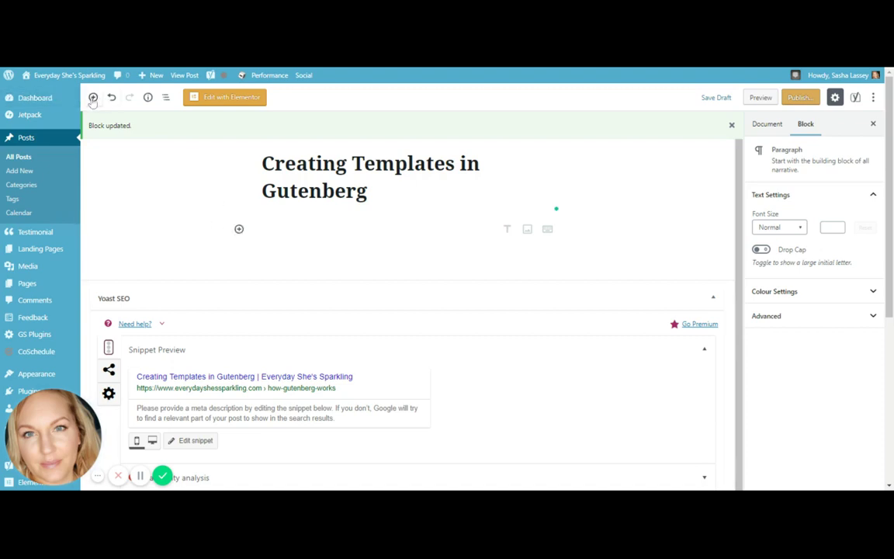
Insert an AB Container block from the Atomic Blocks category below the post title.
left_click(239, 228)
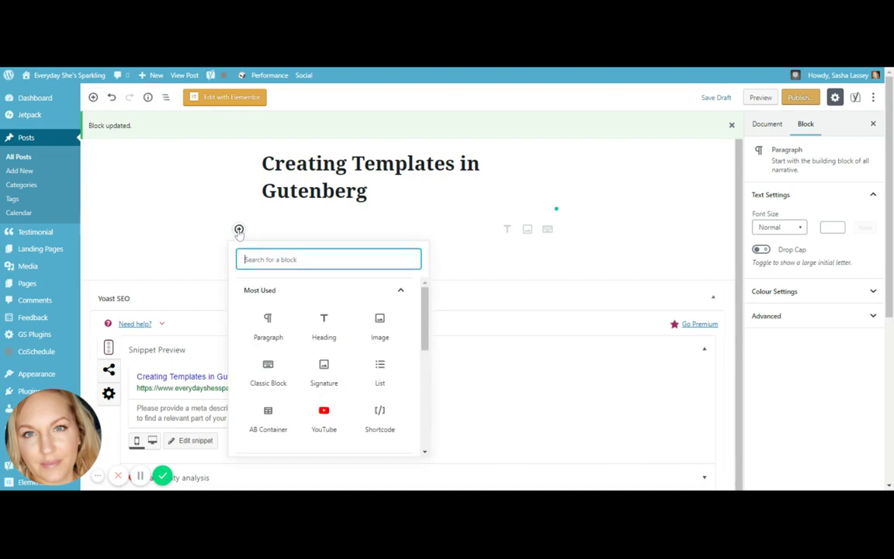
scroll(331, 315, "down", 5)
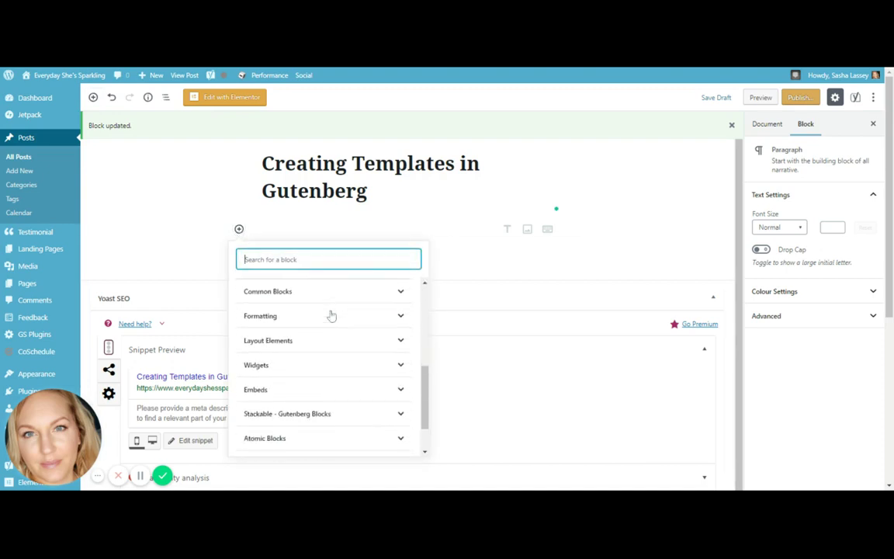
scroll(331, 315, "down", 3)
scroll(344, 353, "down", 1)
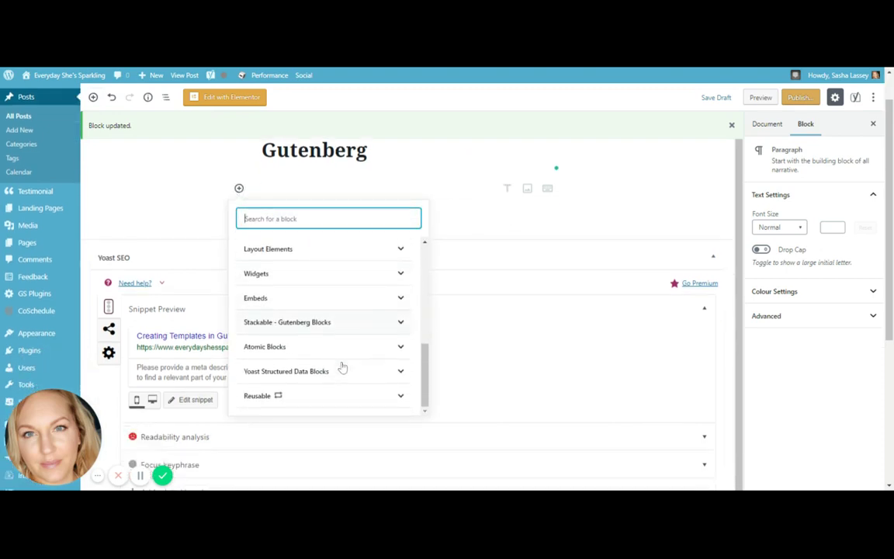
left_click(295, 336)
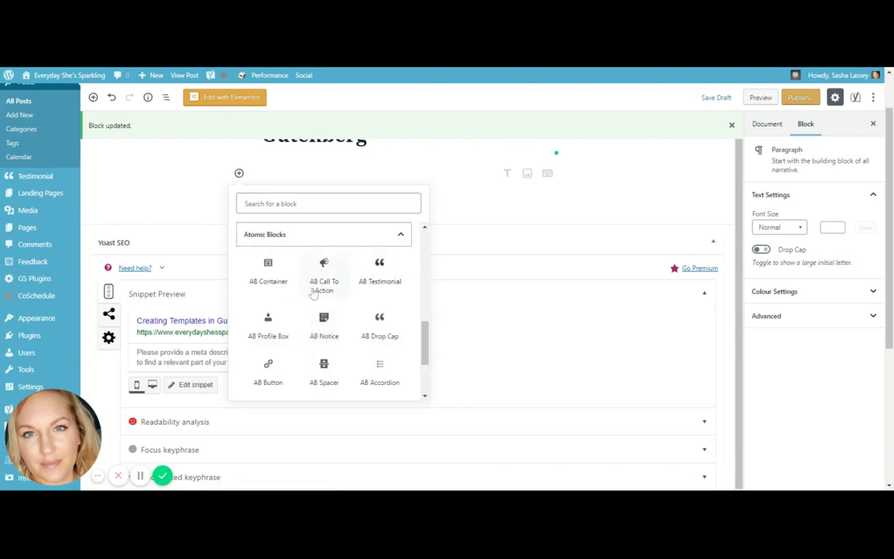
left_click(269, 270)
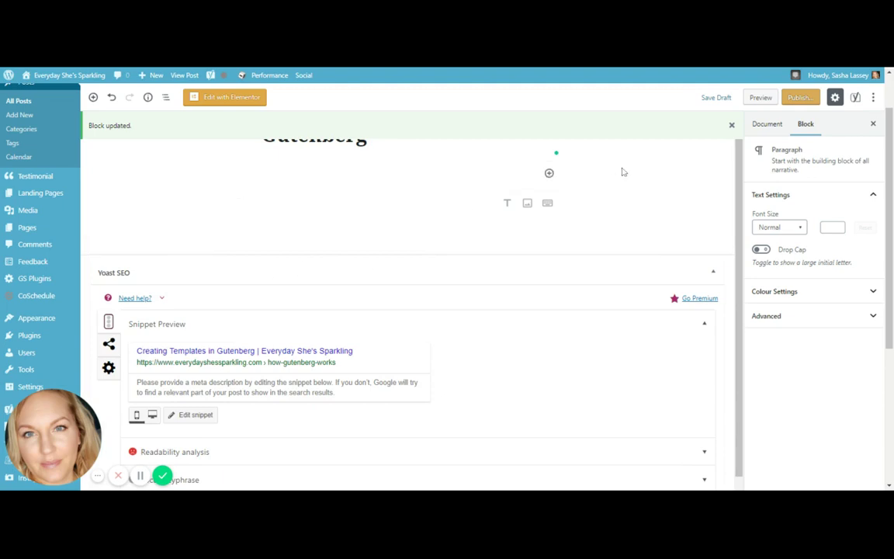
scroll(613, 201, "down", 1)
scroll(622, 226, "up", 2)
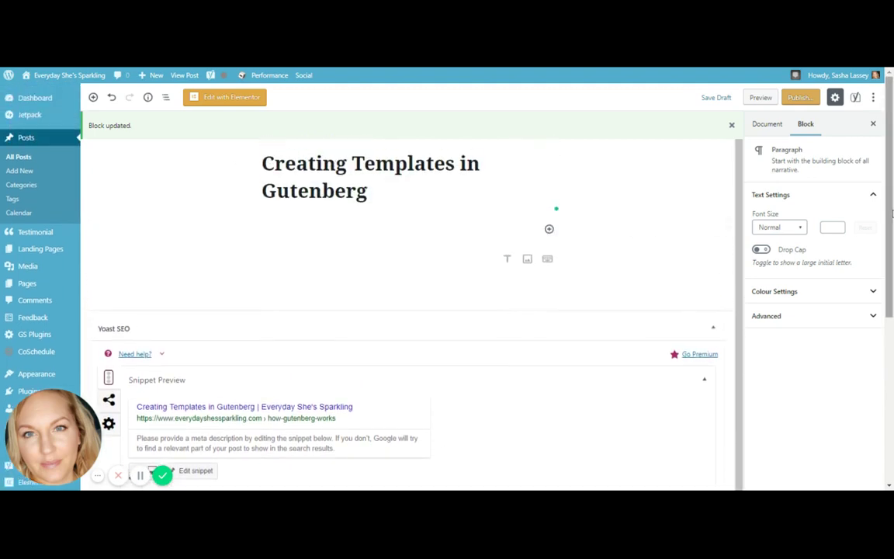
left_click(439, 228)
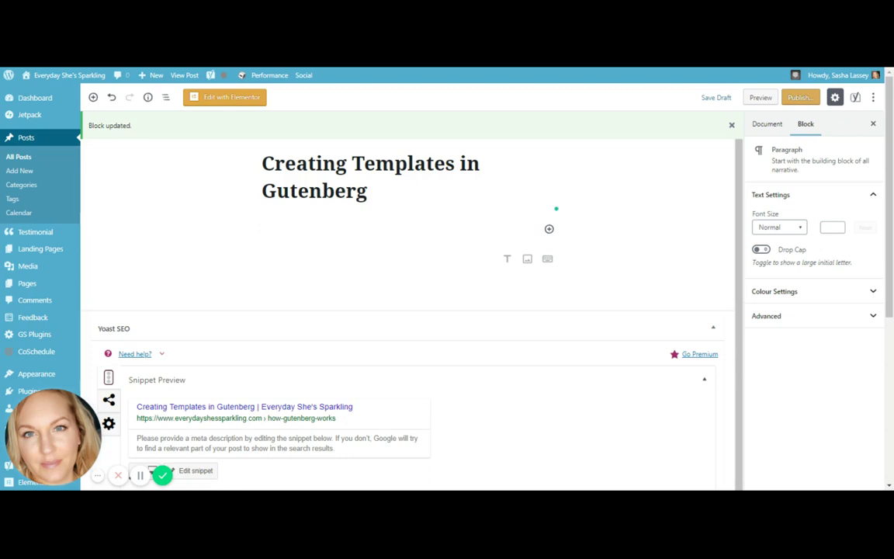
Add a 'Tag Title' heading inside the container, followed by an empty paragraph.
left_click(548, 230)
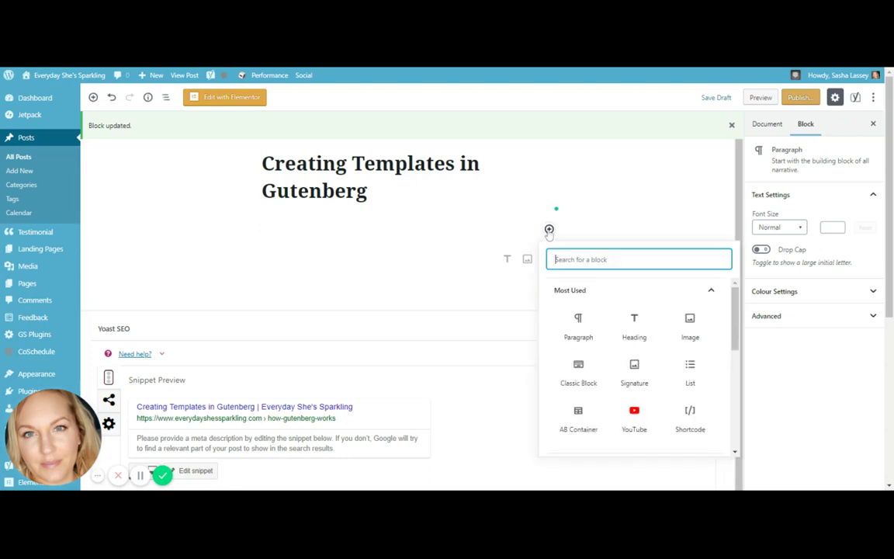
left_click(635, 332)
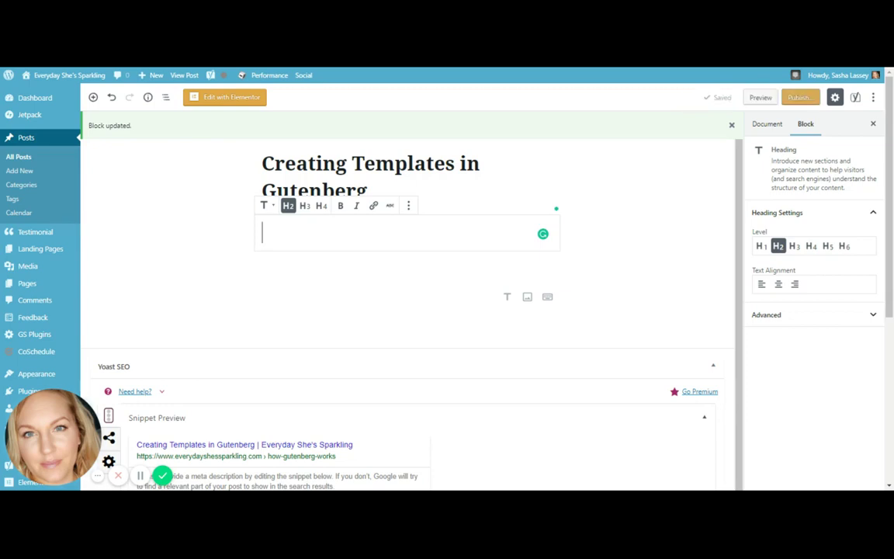
type("Taf")
key("BackSpace")
type("g Title")
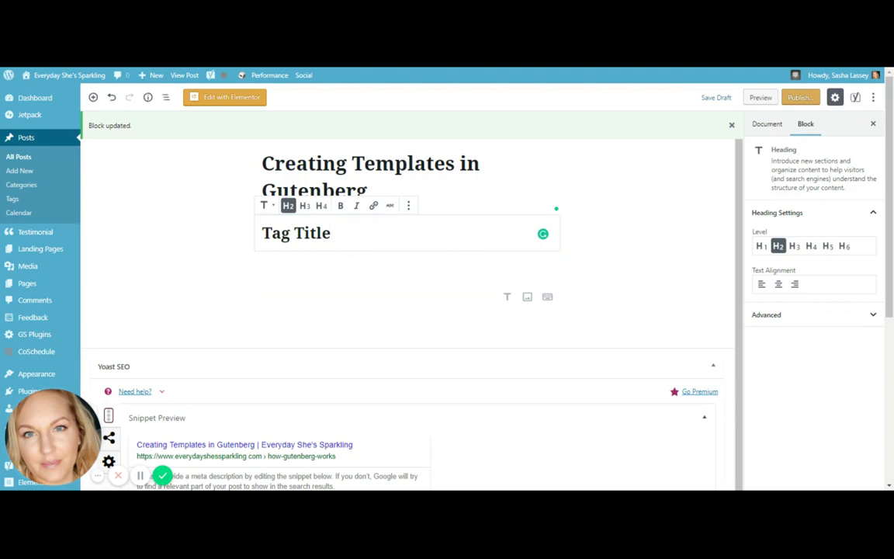
key("Return")
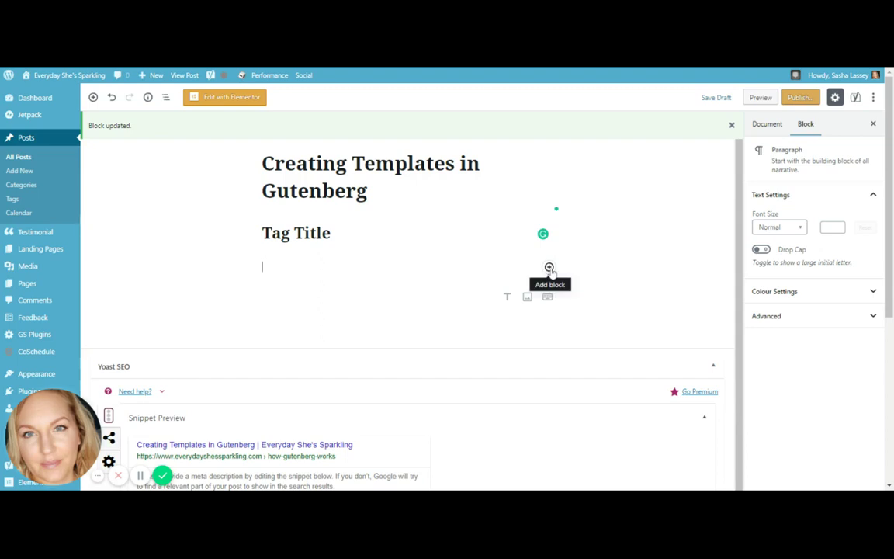
Insert the 'Freebies Sign Up' block from the Reusable category under Tag Title.
left_click(548, 267)
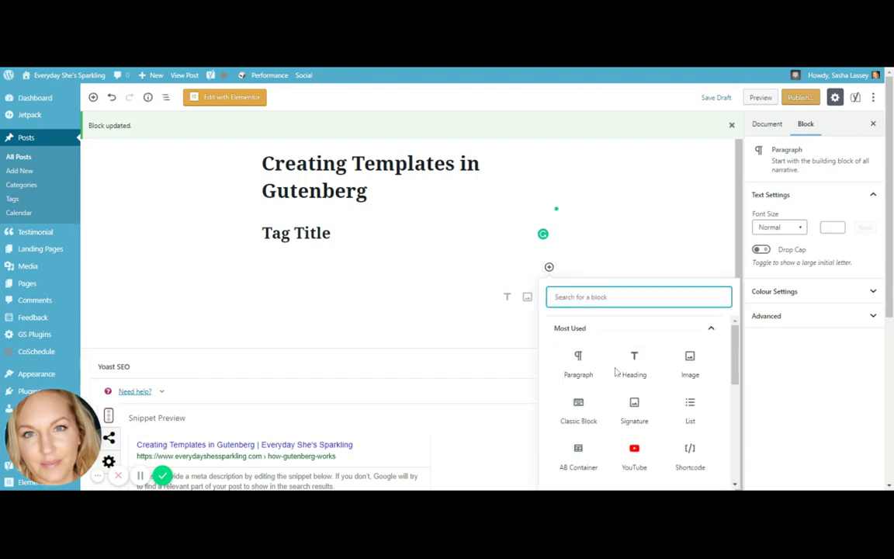
scroll(617, 373, "down", 5)
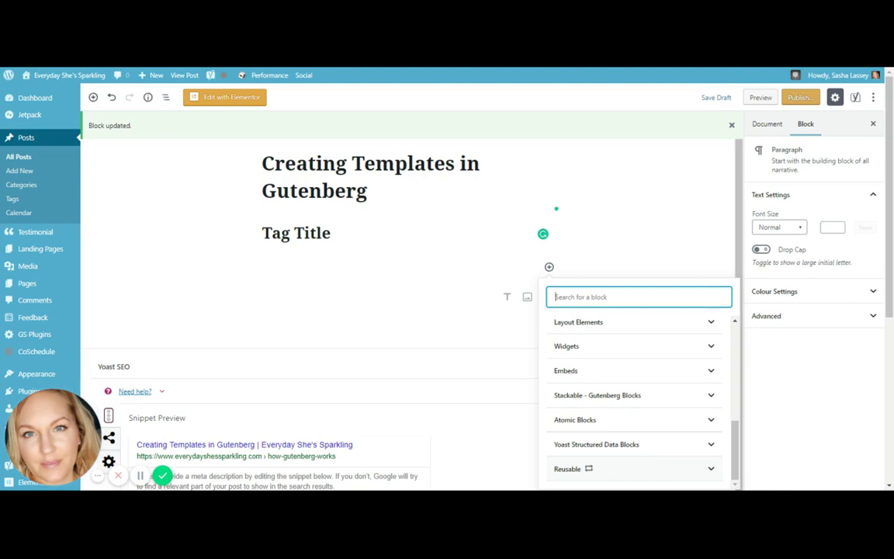
left_click(605, 470)
scroll(630, 453, "down", 1)
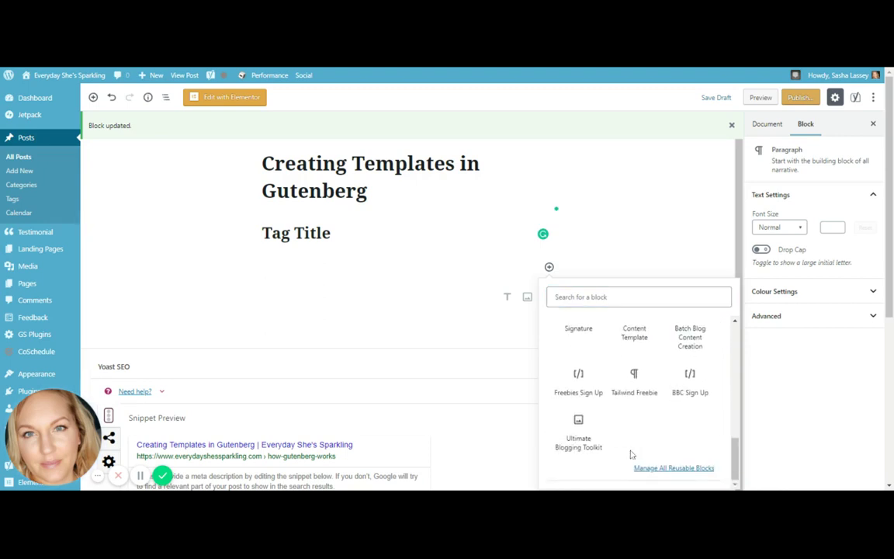
left_click(578, 376)
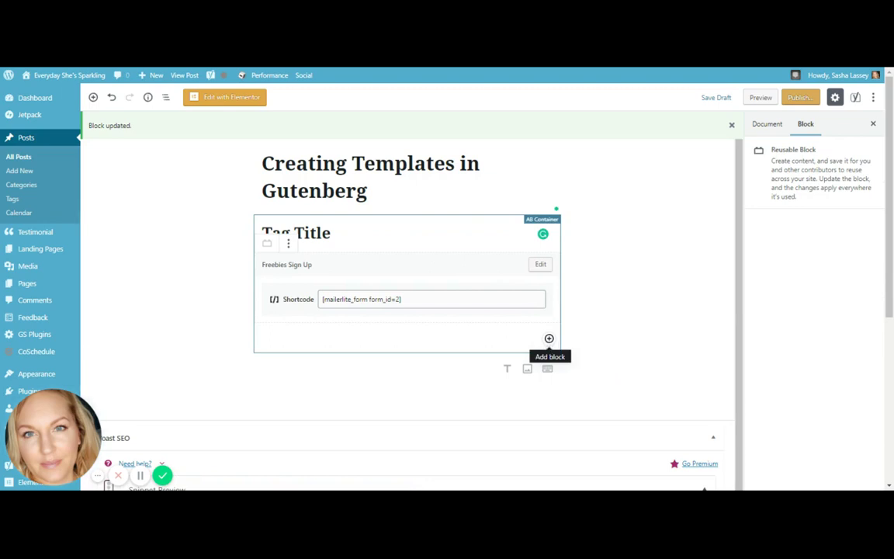
Add an H3 'Heading 1' and a 'Paragraph 1' paragraph below the sign-up shortcode.
left_click(549, 338)
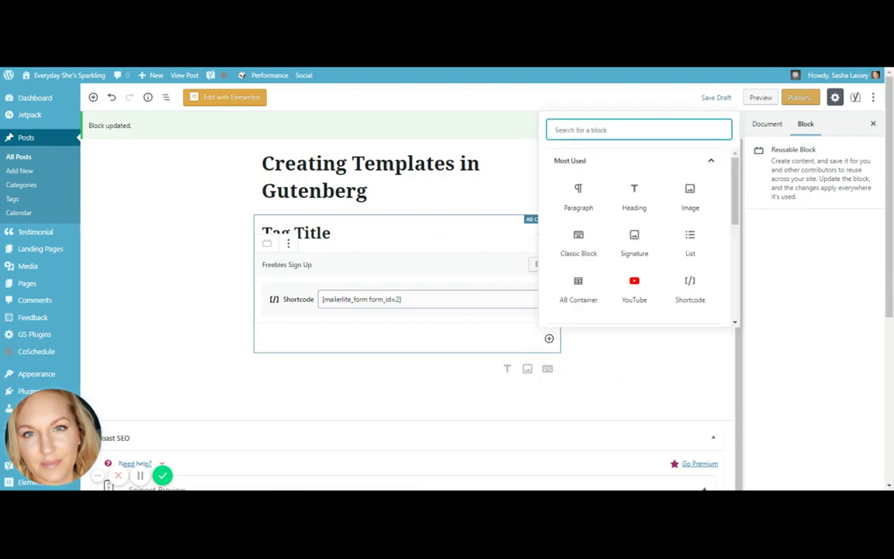
left_click(636, 193)
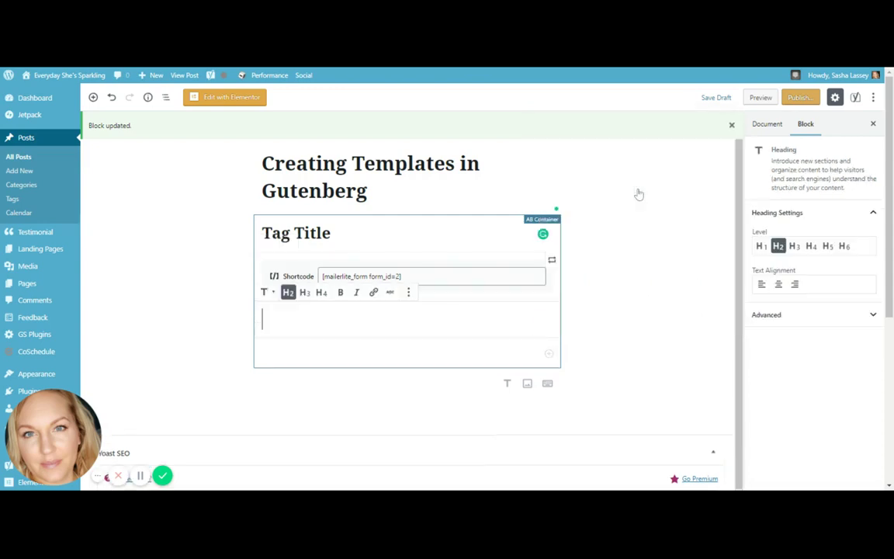
left_click(304, 292)
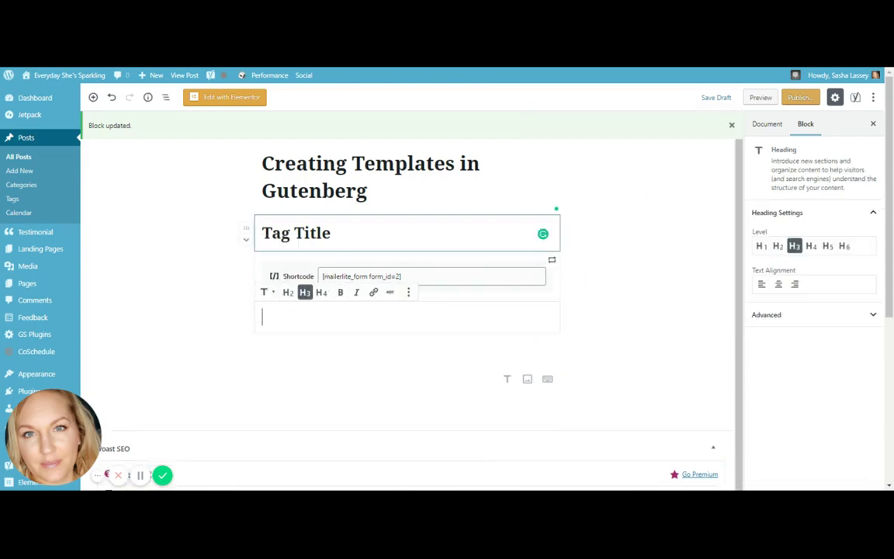
left_click(305, 310)
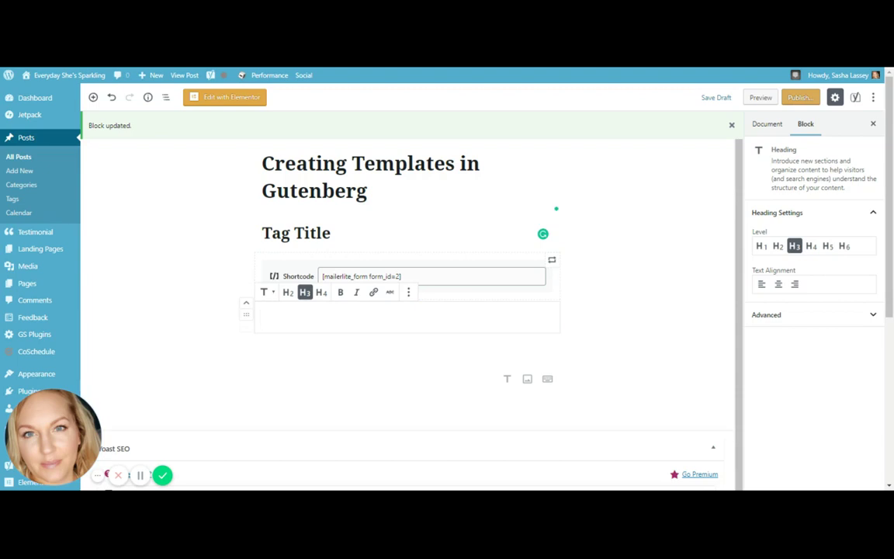
type("Heading 1")
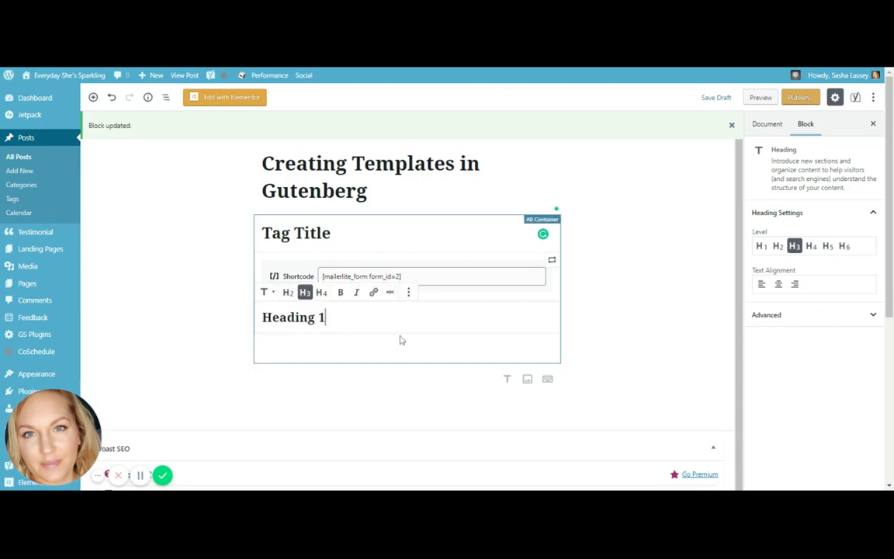
key("Return")
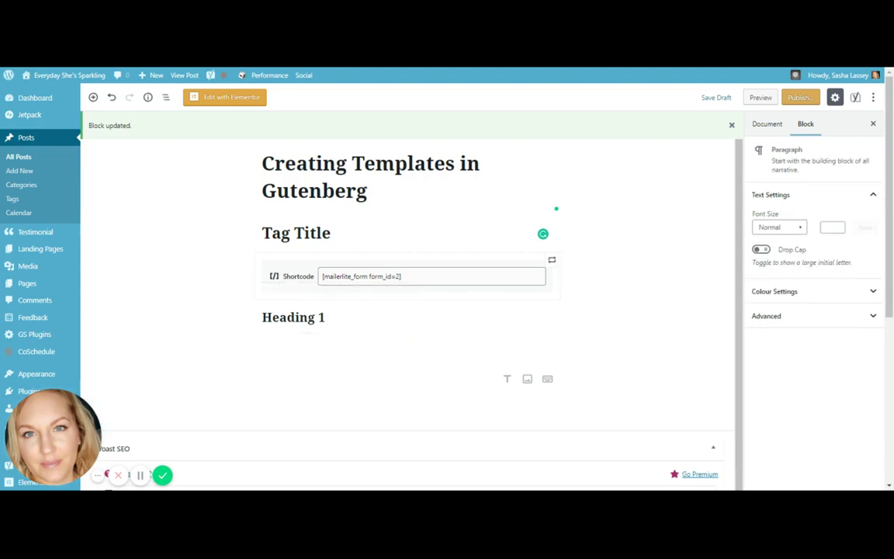
type("Paragraph 1")
key("Return")
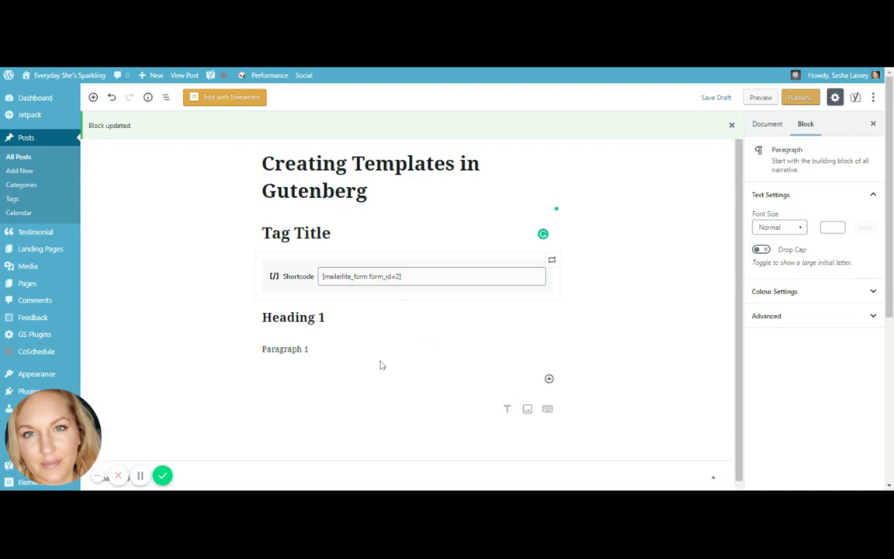
Add an H3 'Heading 2' with a 'Paragraph 2' paragraph beneath it.
left_click(549, 378)
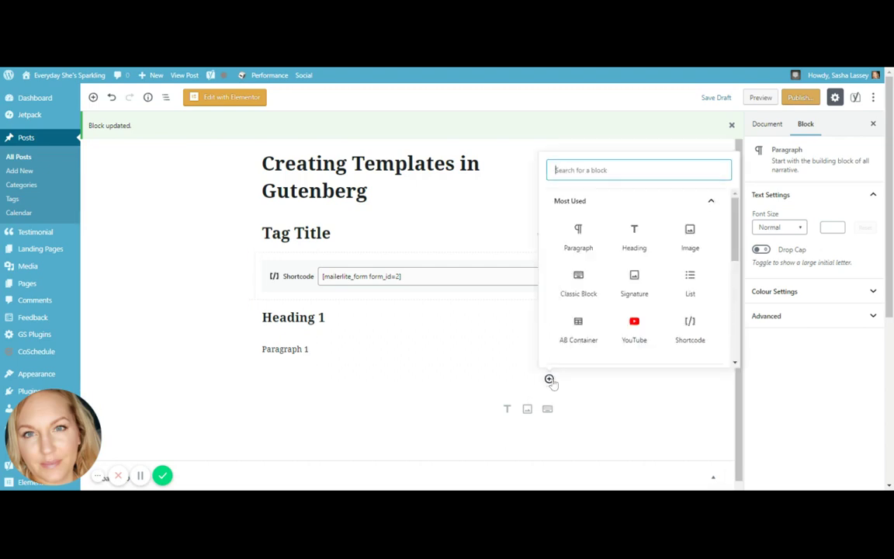
left_click(633, 237)
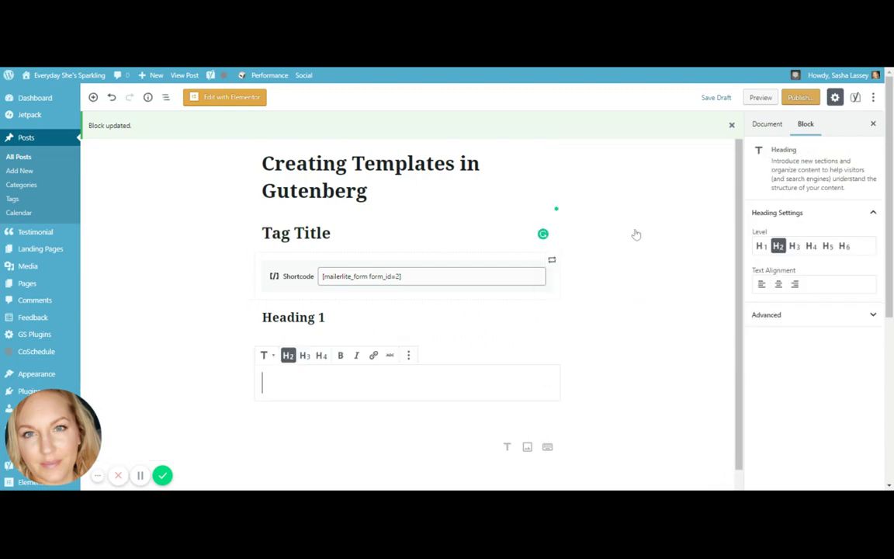
left_click(304, 354)
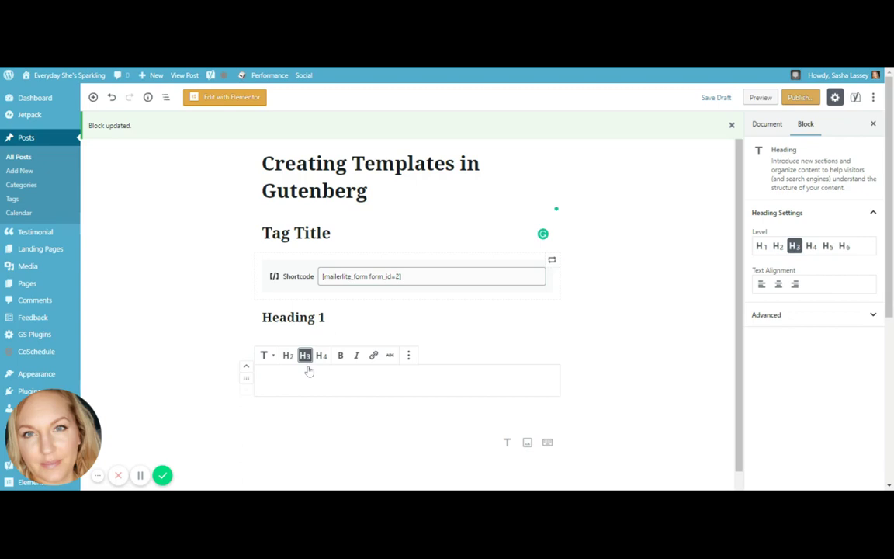
type("H")
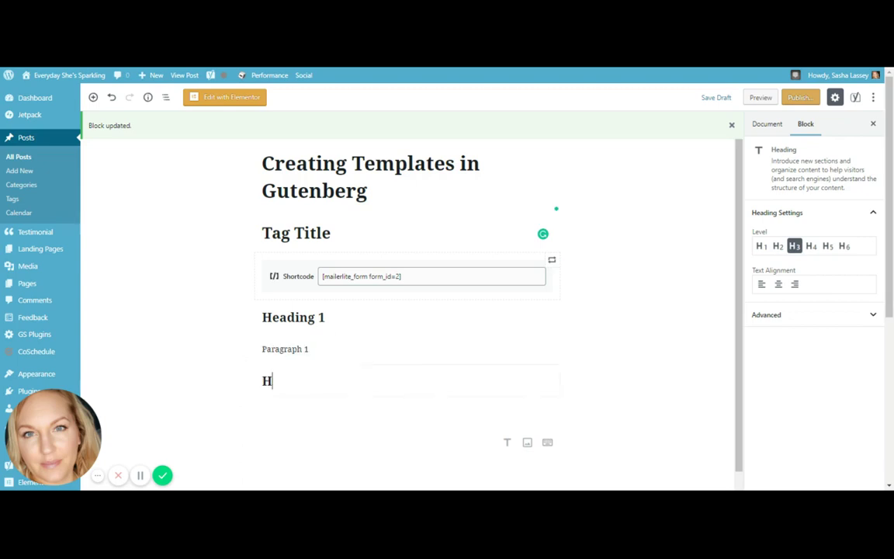
type("eading 2")
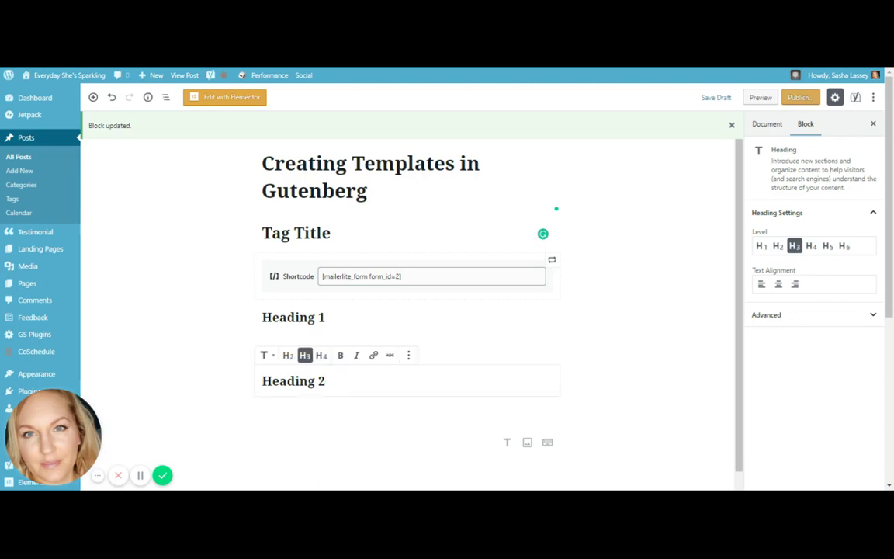
key("Return")
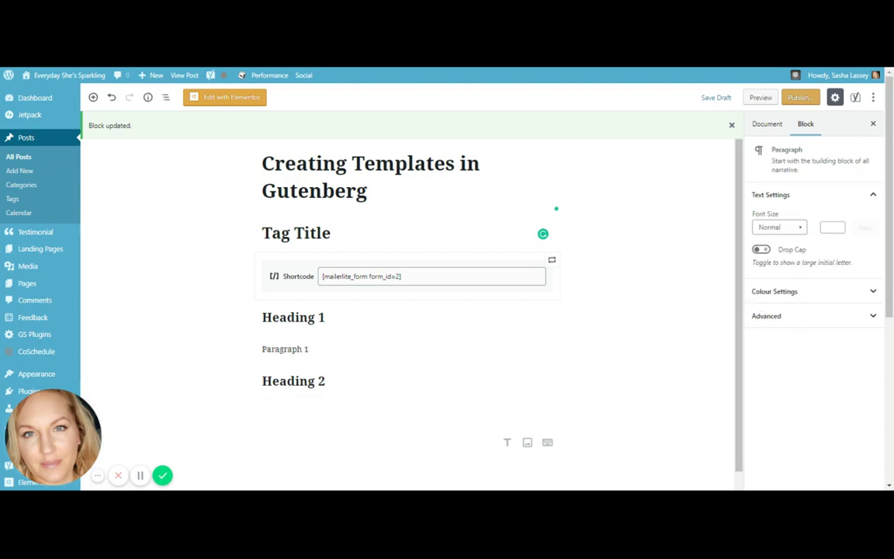
type("Paragraph 2")
scroll(503, 343, "down", 2)
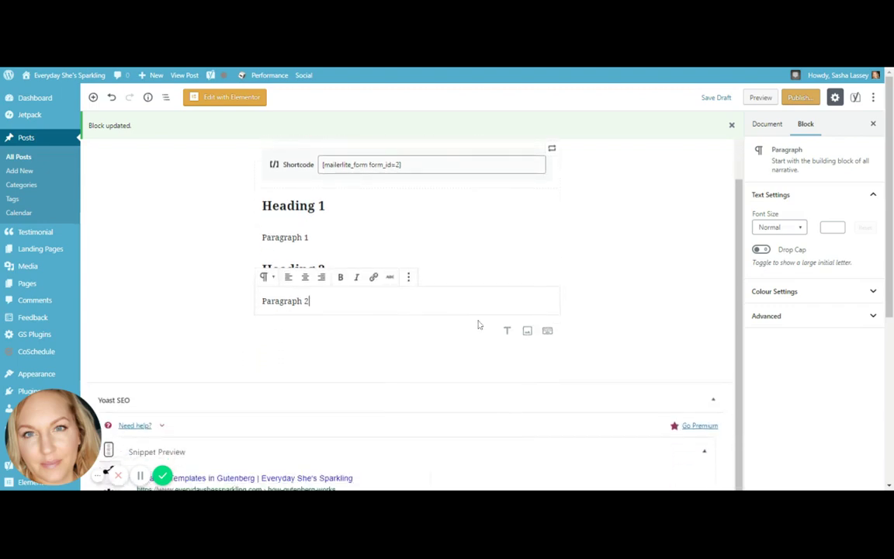
Add an H3 'Heading 3' below Paragraph 2 and start a paragraph under it.
key("Return")
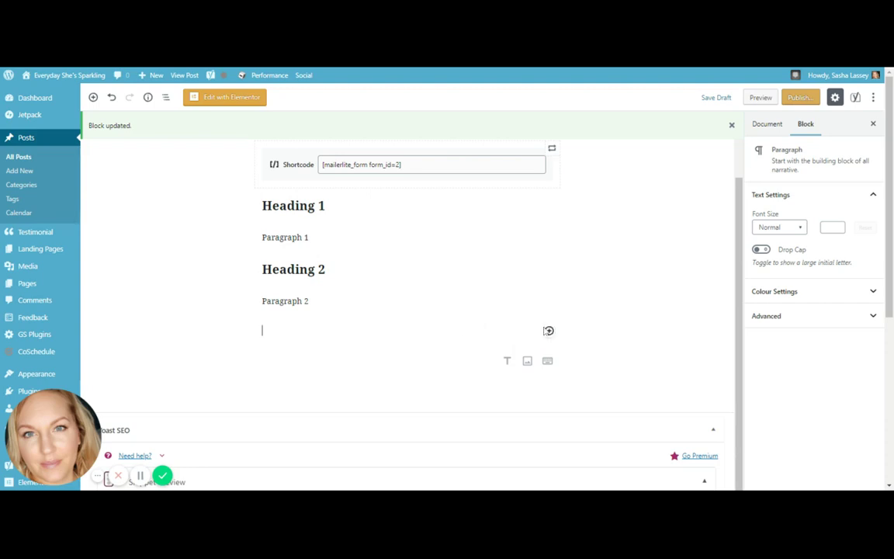
left_click(549, 331)
left_click(641, 188)
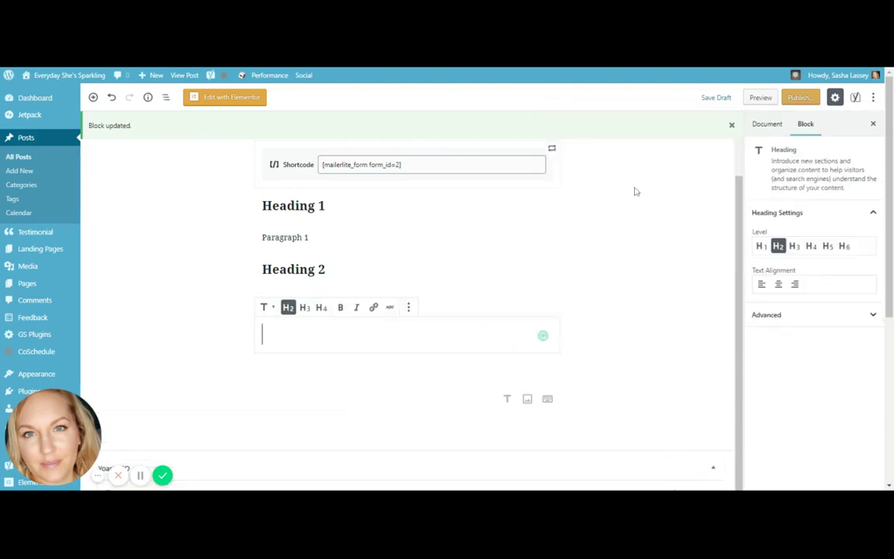
left_click(305, 308)
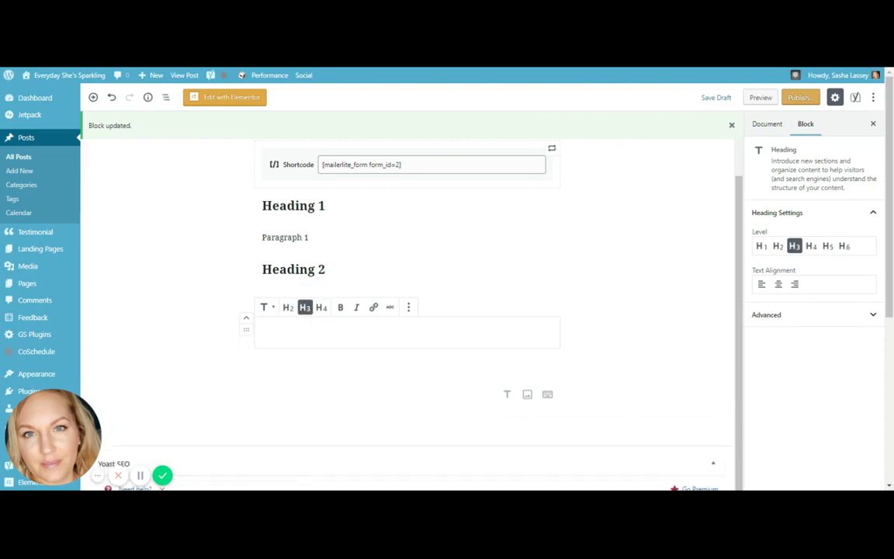
type("Heading ")
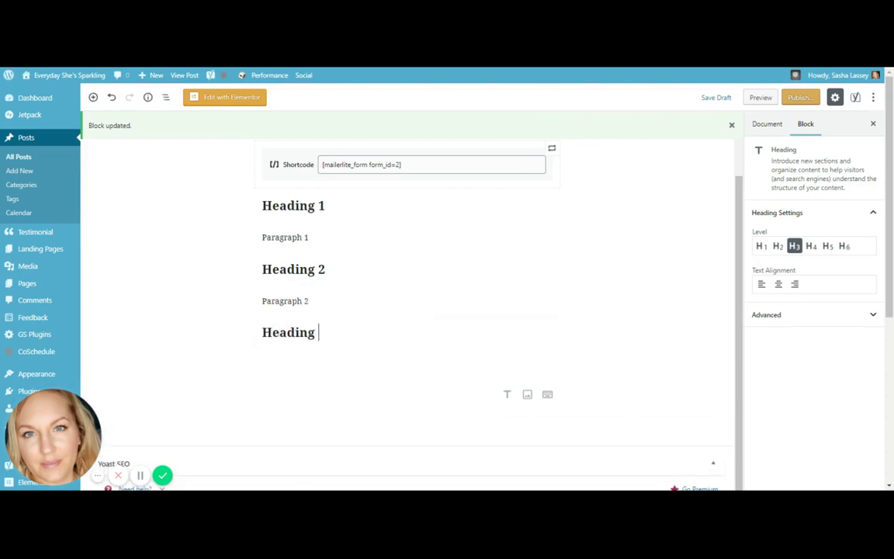
type("3")
key("Return")
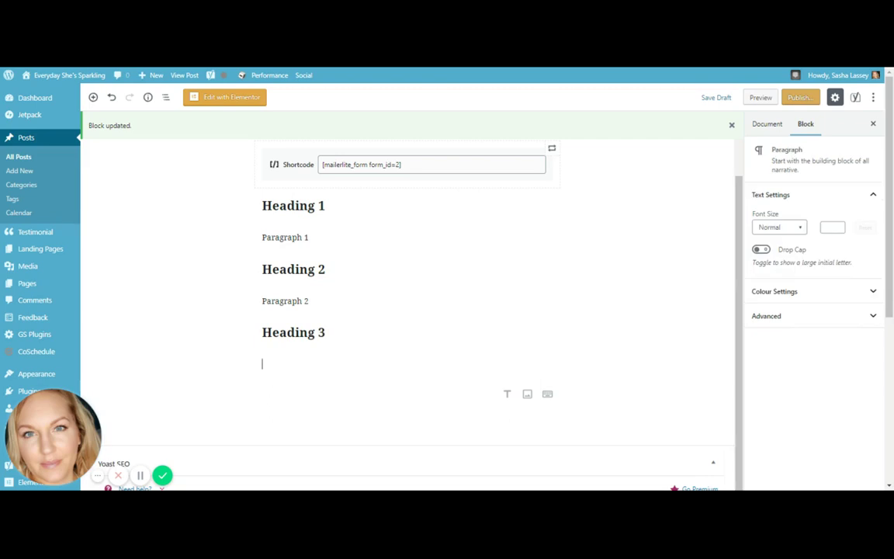
type("Head")
key("BackSpace")
key("BackSpace")
key("BackSpace")
key("BackSpace")
Type 'Paragraph 3' under Heading 3 and add an empty block after it.
type("Paragraph 3")
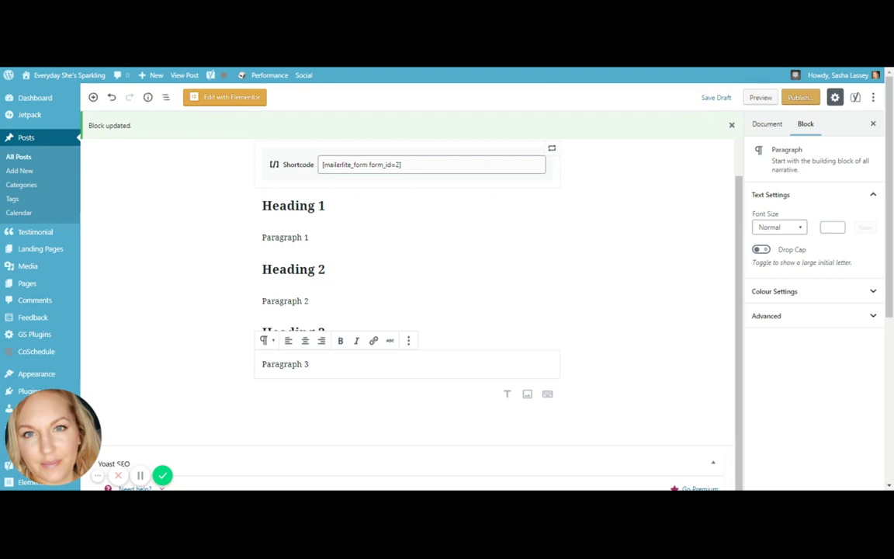
key("Return")
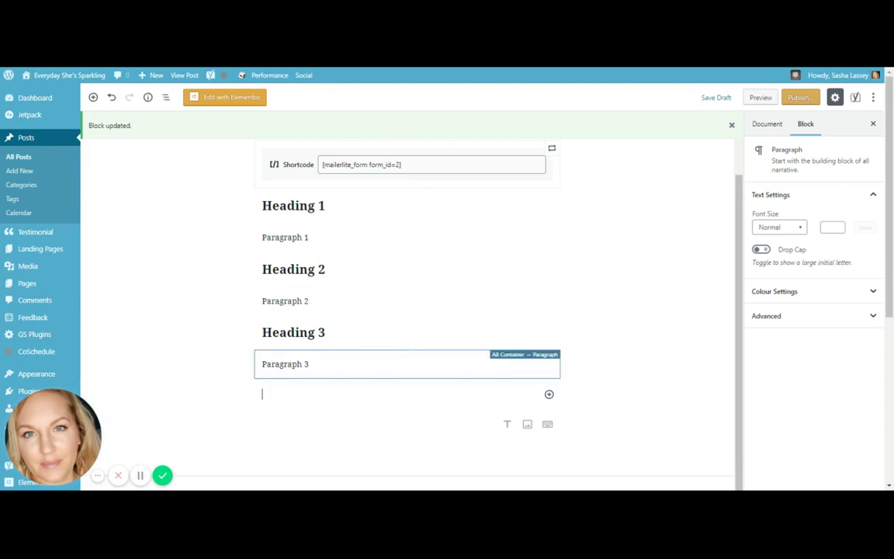
left_click(308, 363)
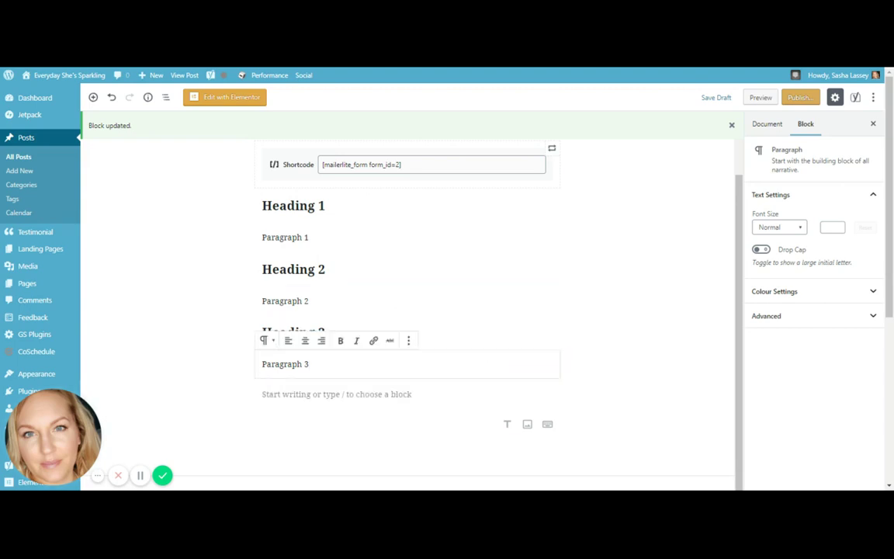
left_click(363, 397)
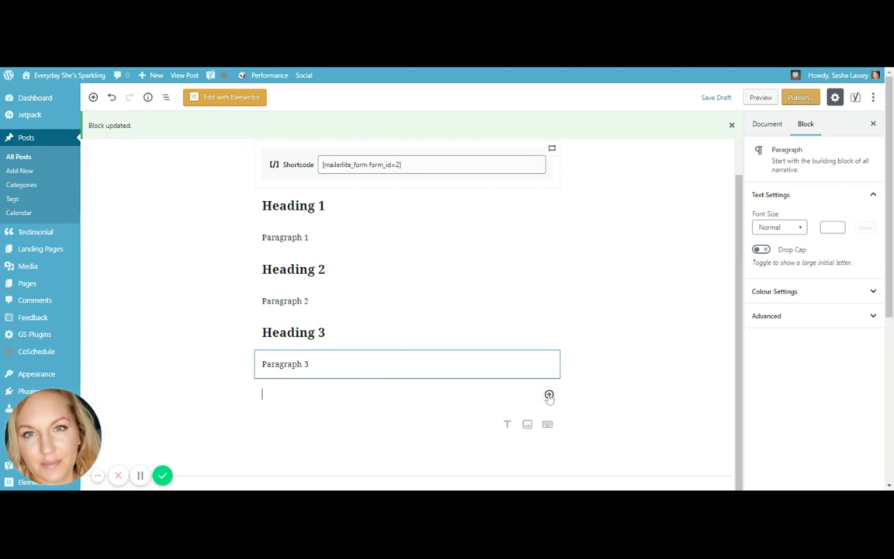
Insert the 'Ultimate Blogging Toolkit' reusable block below Paragraph 3.
left_click(548, 395)
scroll(631, 307, "down", 6)
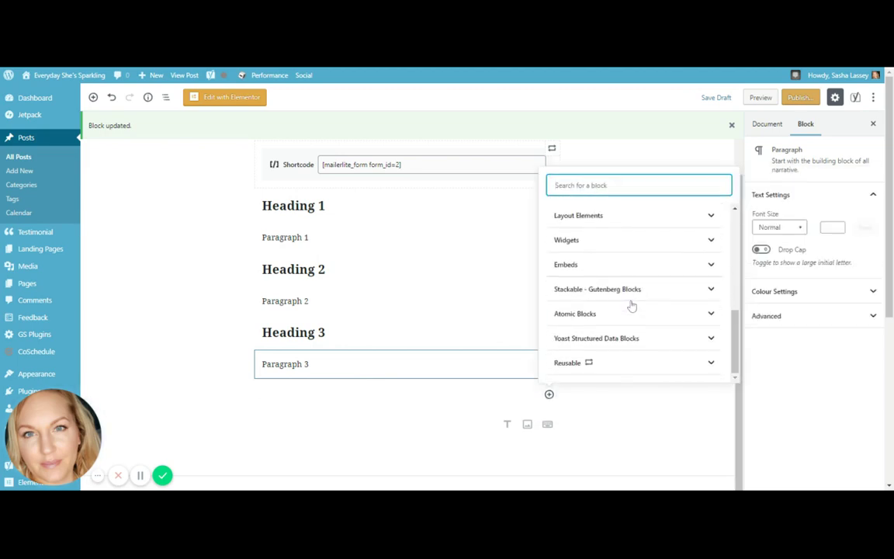
left_click(599, 364)
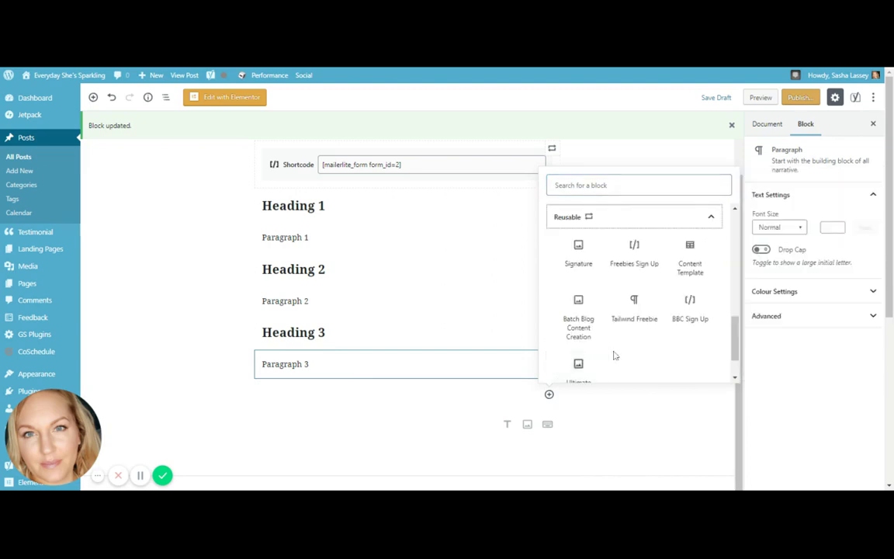
scroll(650, 357, "down", 2)
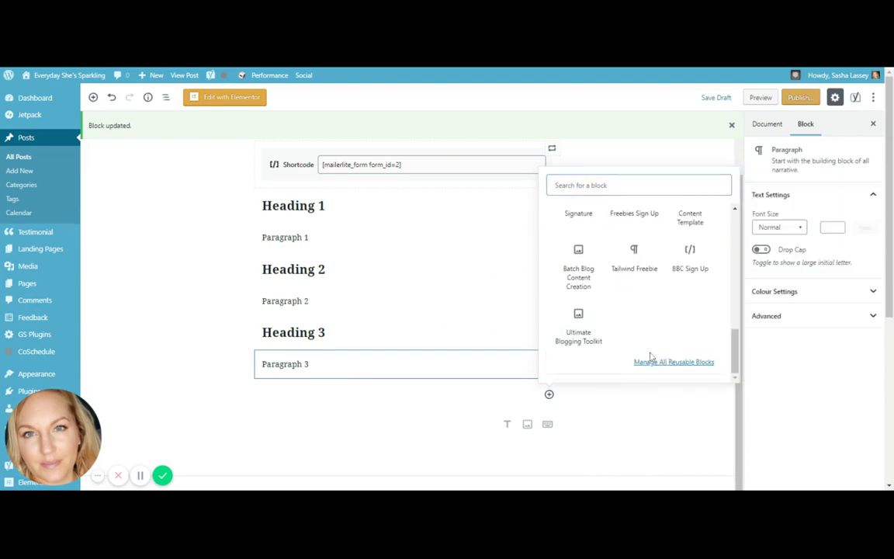
left_click(583, 330)
scroll(589, 330, "down", 2)
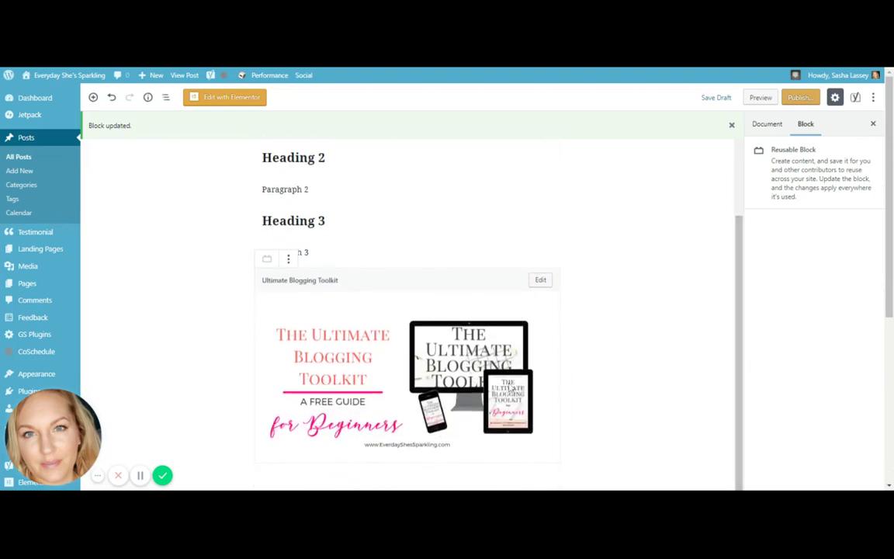
scroll(592, 371, "down", 3)
scroll(592, 373, "up", 5)
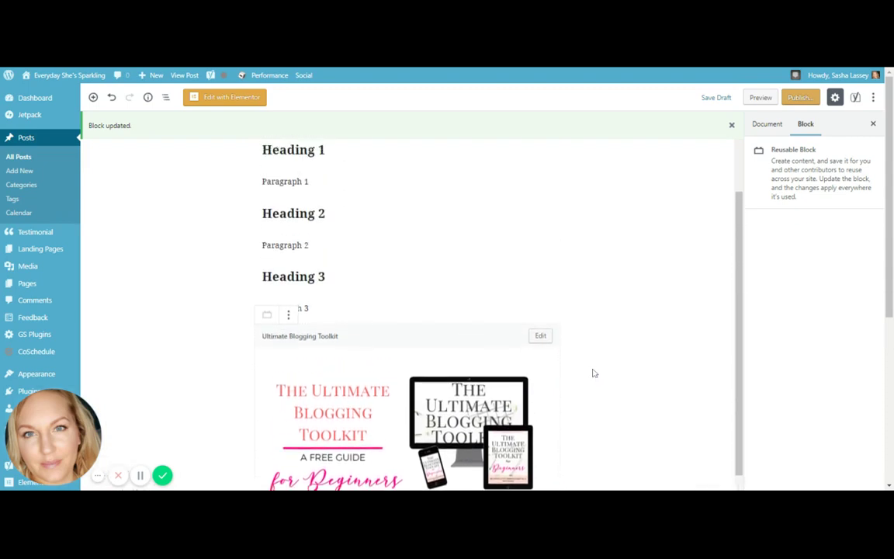
scroll(593, 372, "down", 3)
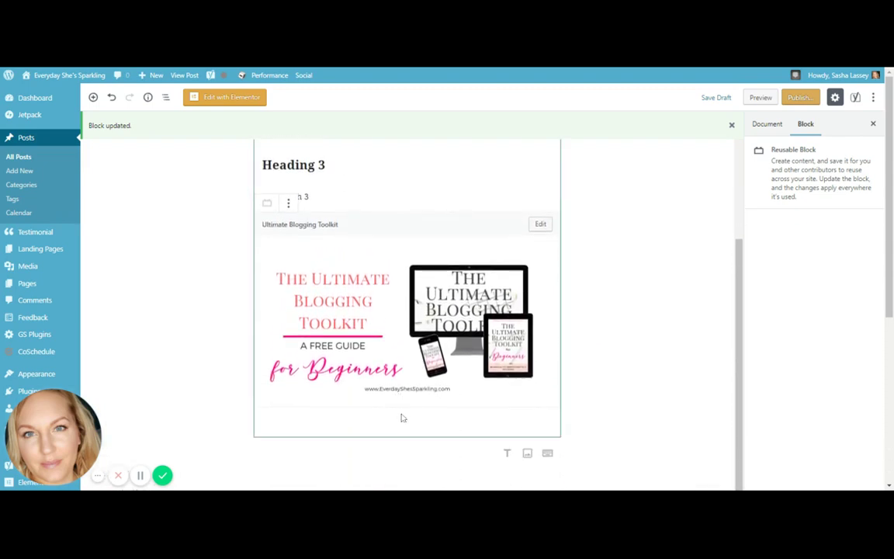
left_click(410, 420)
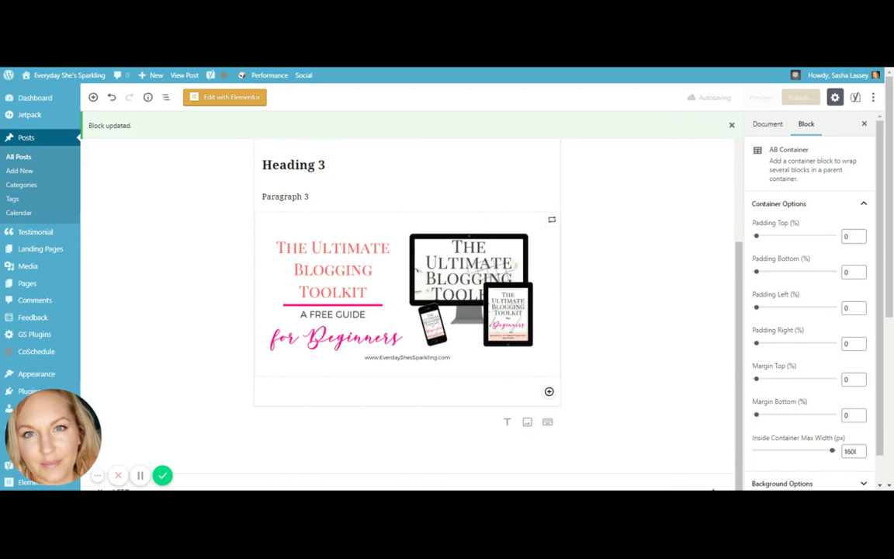
left_click(548, 392)
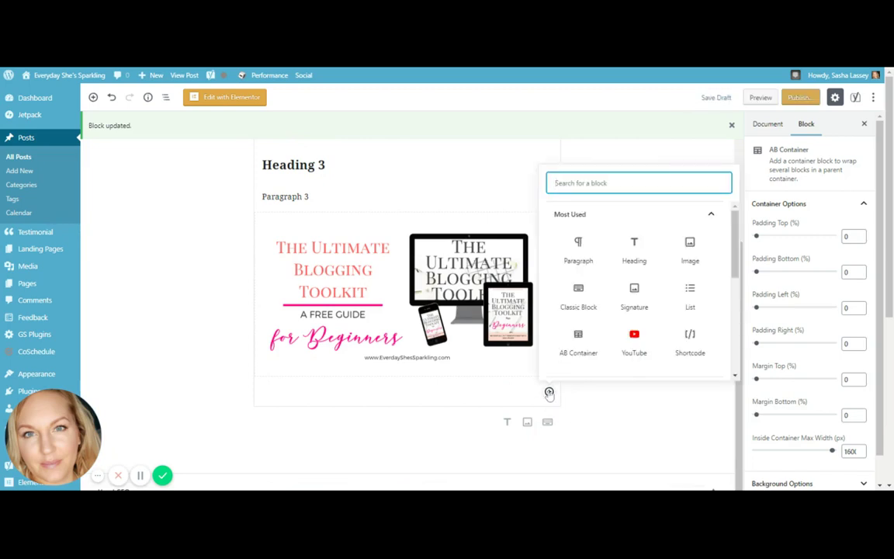
Add an H3 'Conclusion' heading below the toolkit image.
left_click(634, 252)
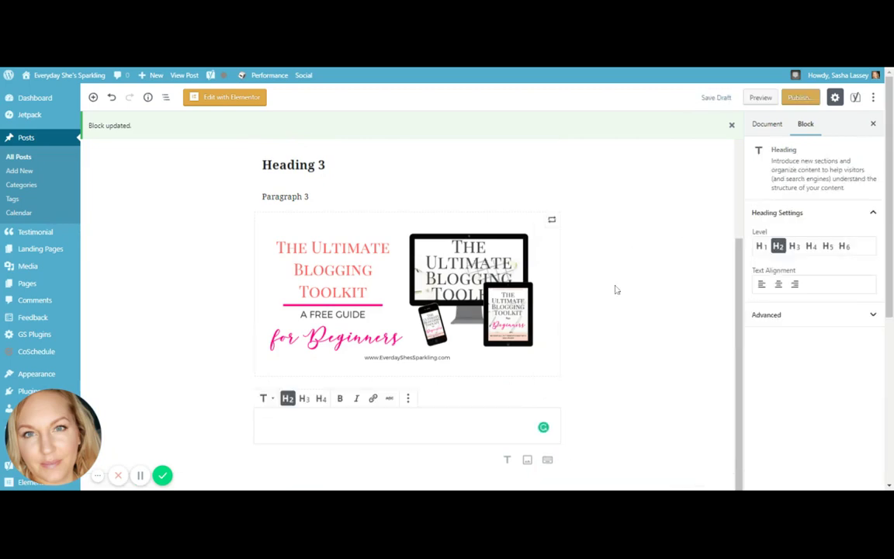
left_click(304, 398)
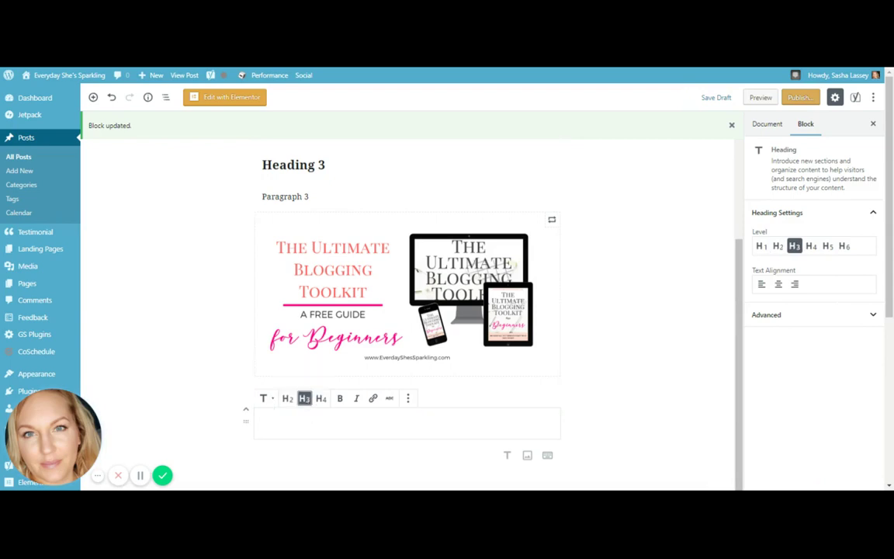
type("Concl")
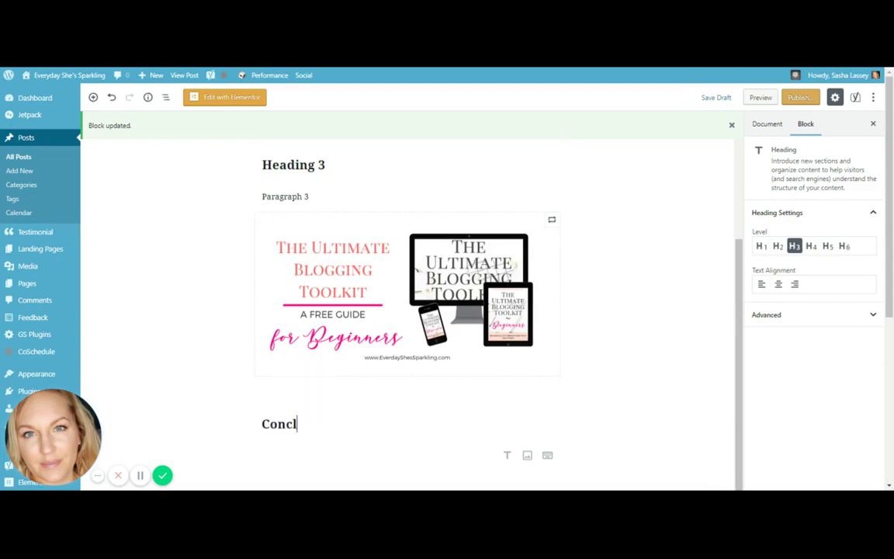
type("usion")
key("Return")
scroll(314, 378, "down", 1)
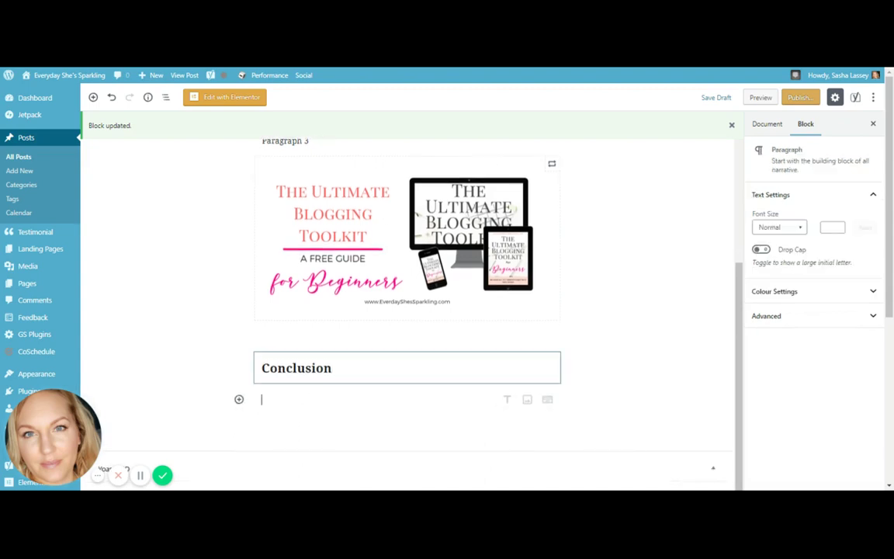
Create a second H3 'Conclusion' heading between the image and the first one.
key("Up")
key("Up")
key("Return")
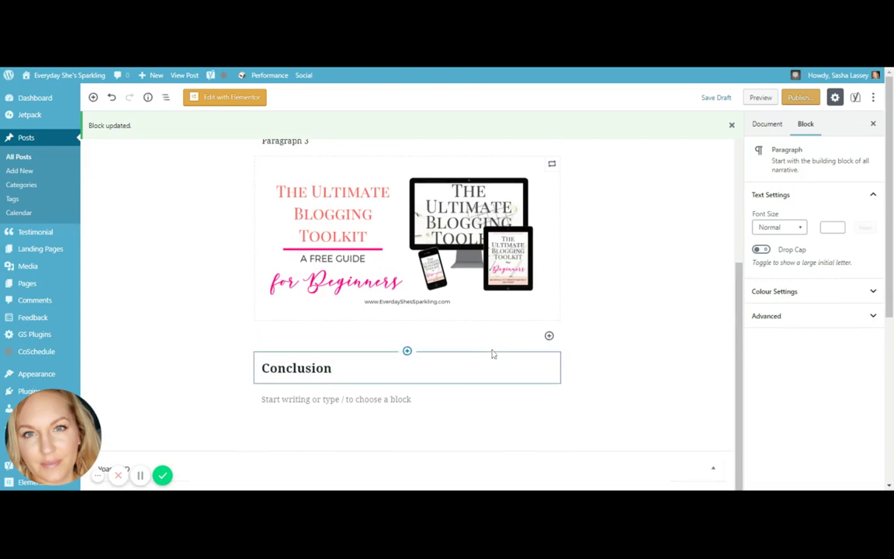
left_click(549, 335)
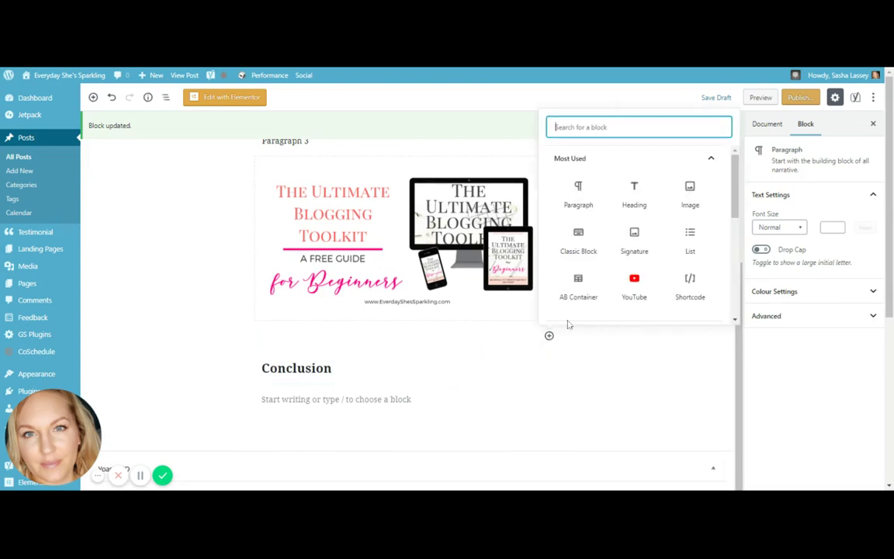
left_click(634, 194)
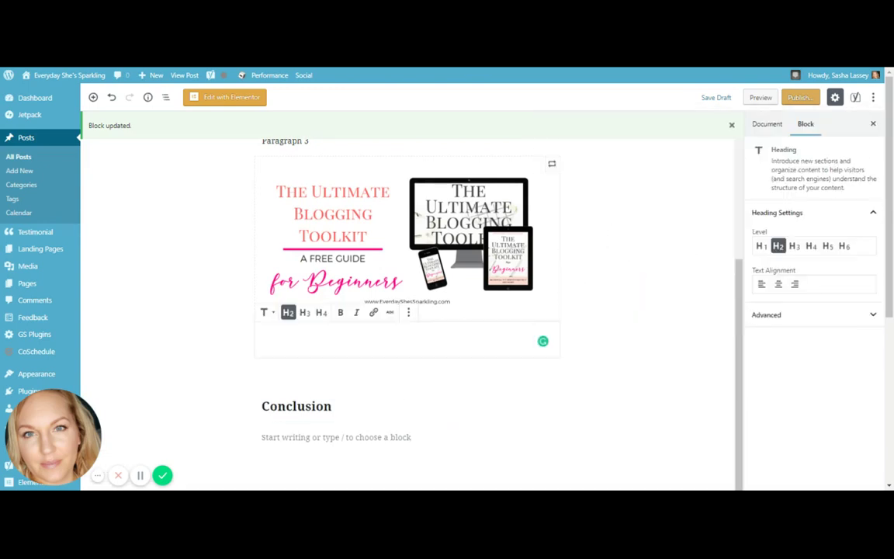
type("Conclusio")
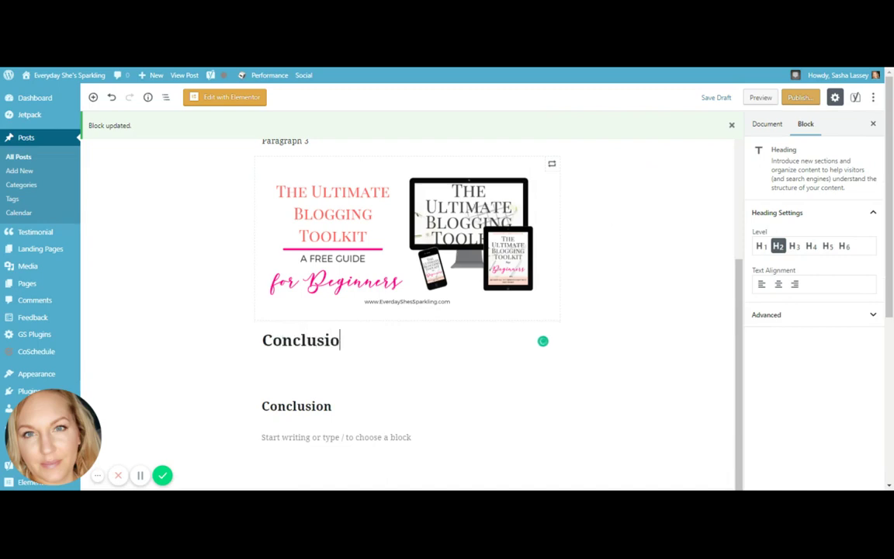
type("n")
key("Left")
key("Left")
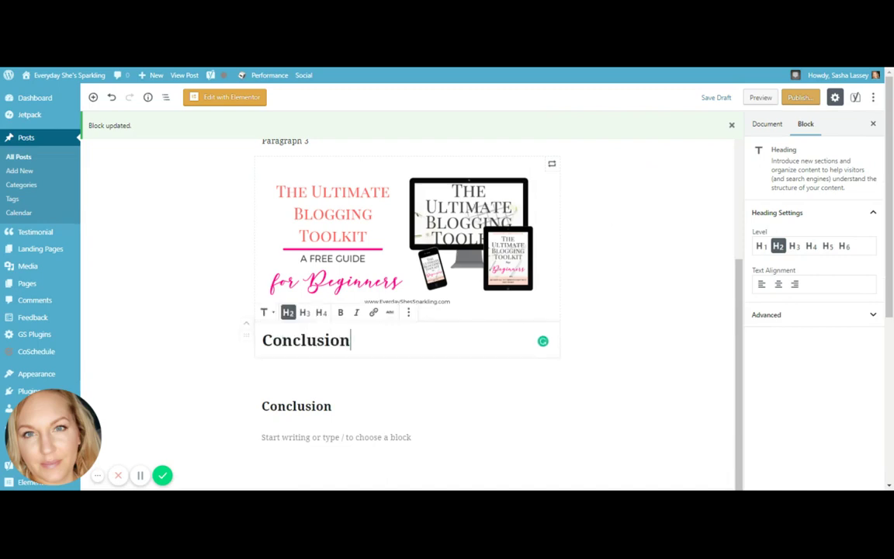
left_click(304, 312)
Remove the duplicate Conclusion heading below it.
left_click(402, 401)
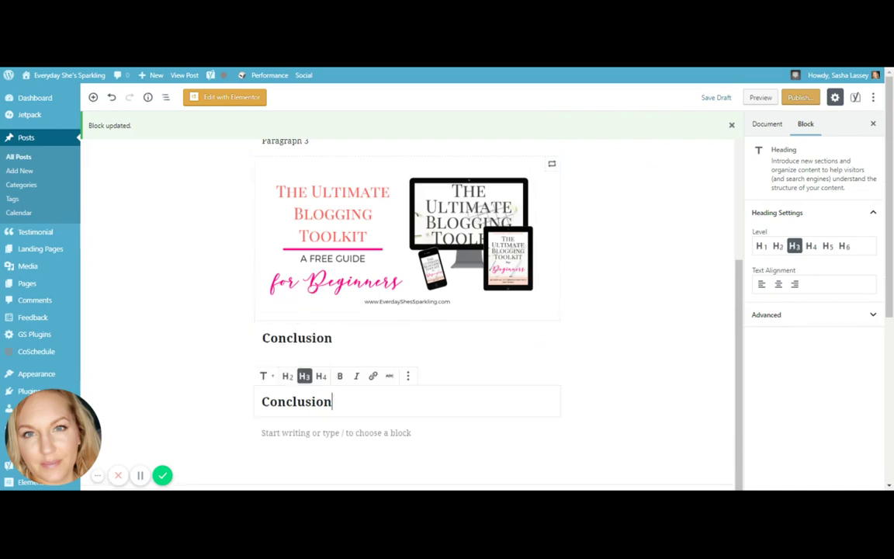
left_click(408, 376)
left_click(434, 349)
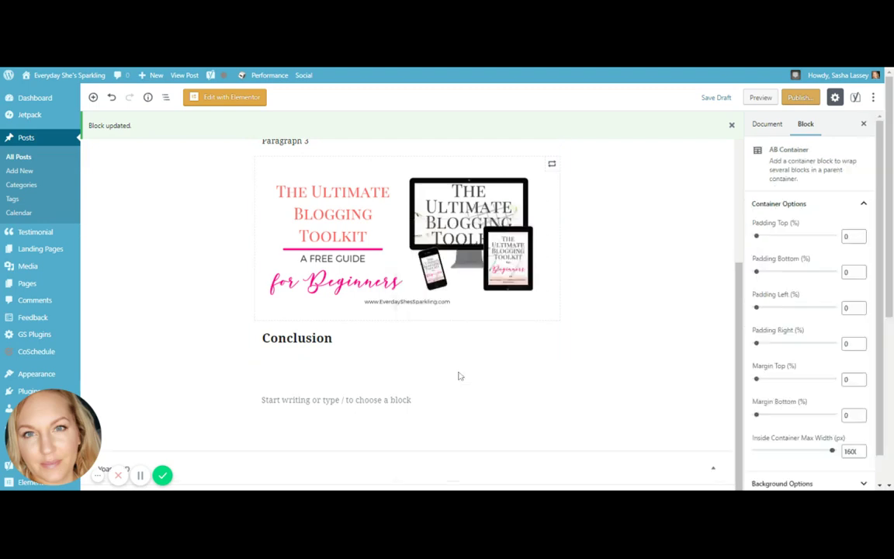
scroll(439, 348, "up", 3)
scroll(439, 348, "down", 6)
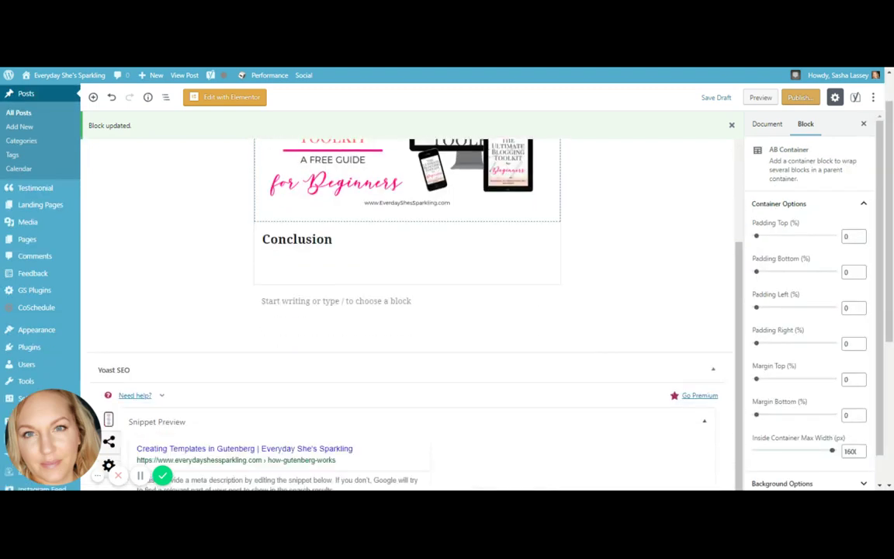
scroll(558, 249, "up", 3)
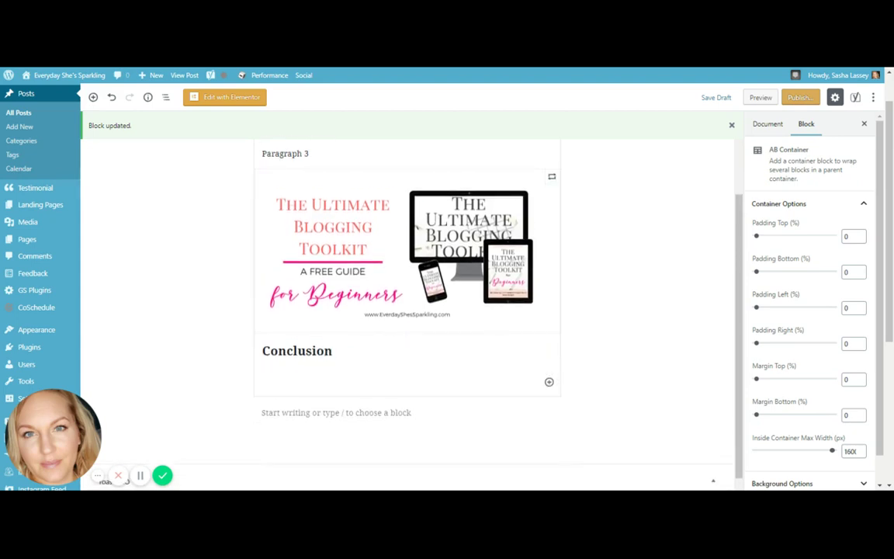
Insert the 'Signature' block from the Reusable category.
left_click(549, 383)
scroll(605, 309, "down", 5)
scroll(604, 341, "down", 5)
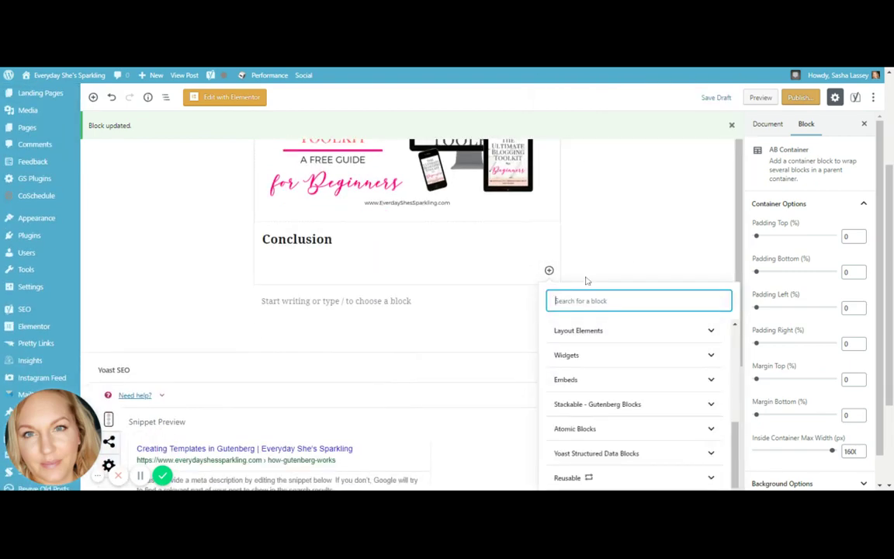
left_click(591, 348)
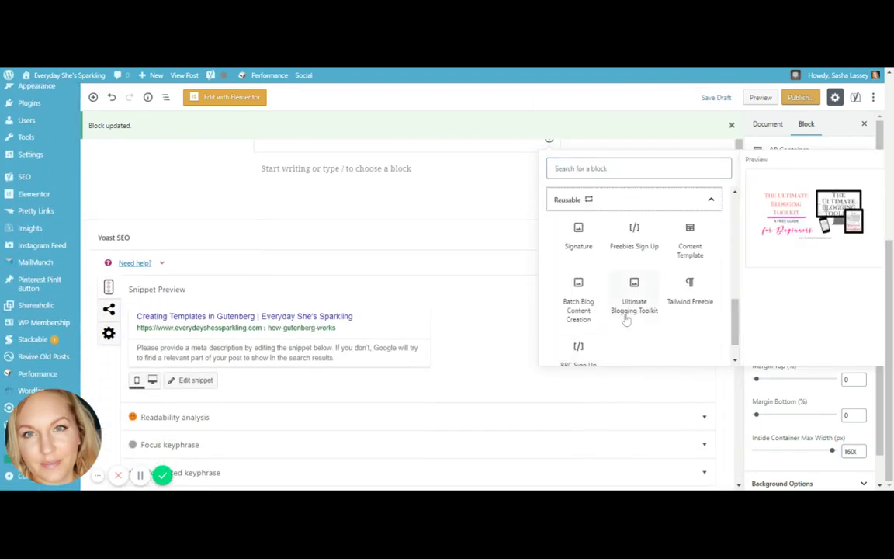
left_click(578, 241)
scroll(543, 287, "up", 3)
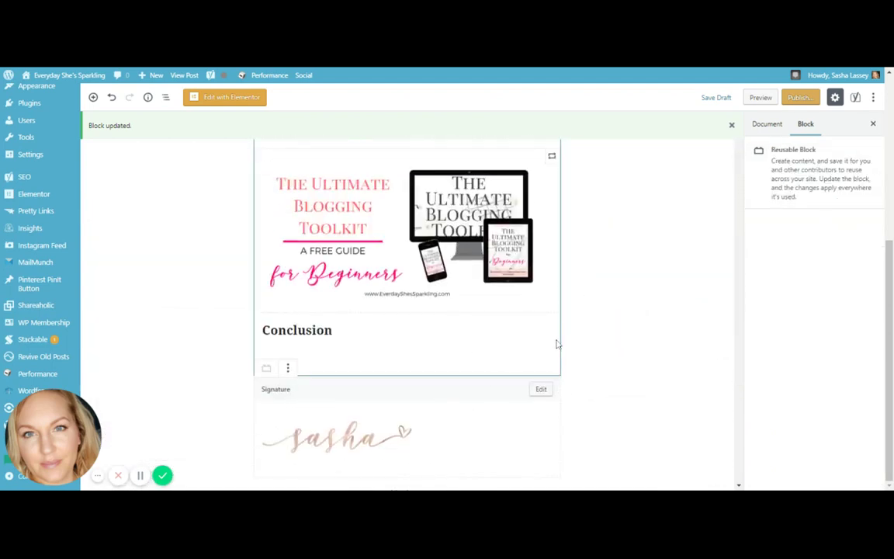
scroll(589, 398, "down", 3)
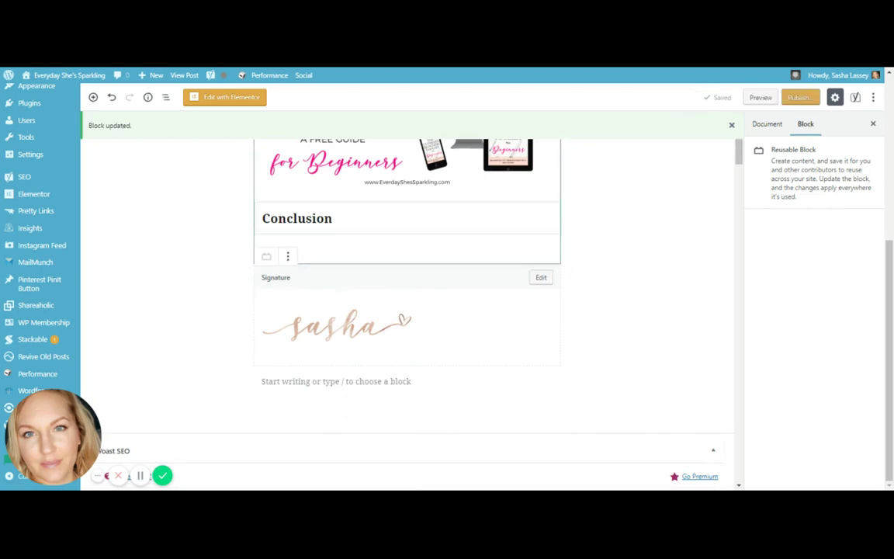
Insert another 'Signature' reusable block directly after the Conclusion heading.
left_click(546, 210)
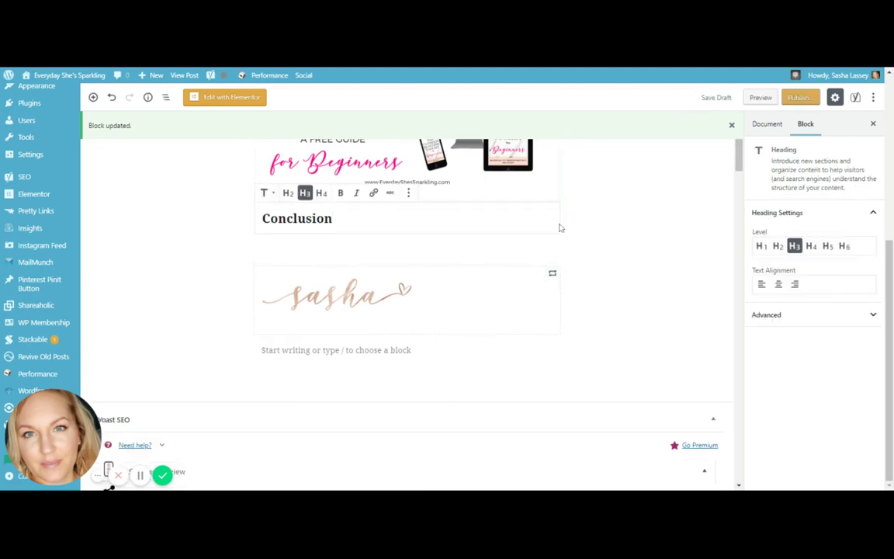
left_click(549, 249)
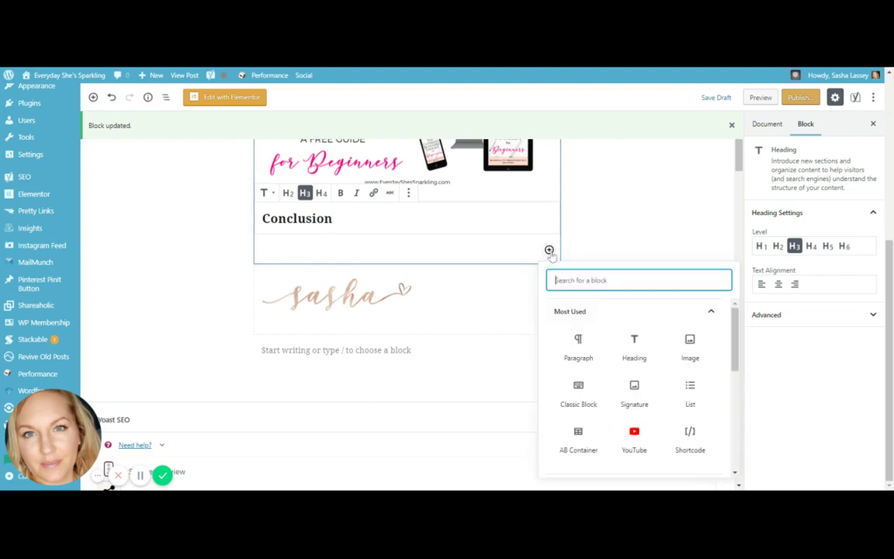
scroll(654, 392, "down", 3)
scroll(654, 390, "down", 5)
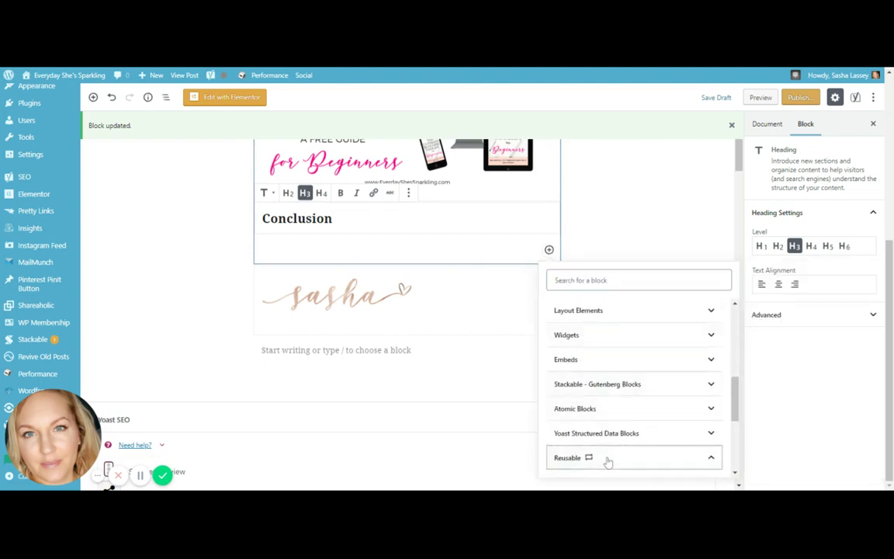
left_click(611, 458)
left_click(583, 354)
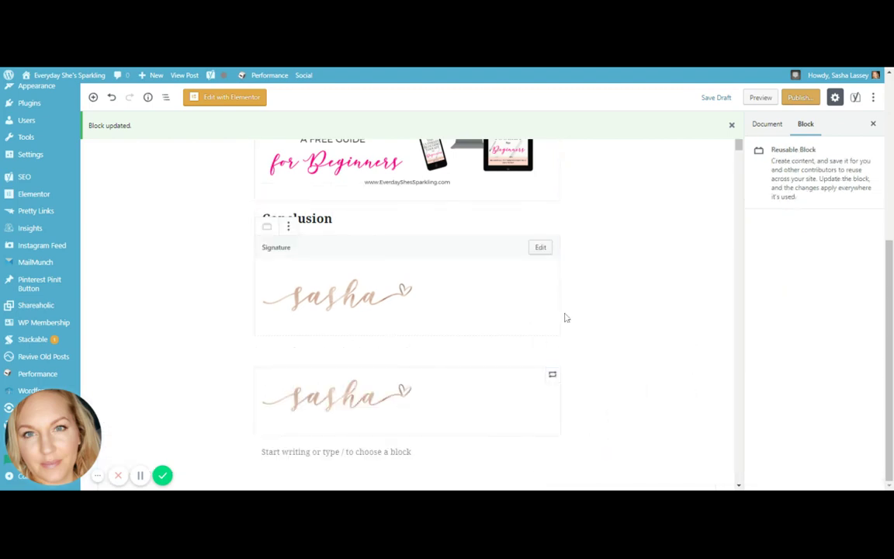
Remove the extra Signature block below it.
left_click(531, 402)
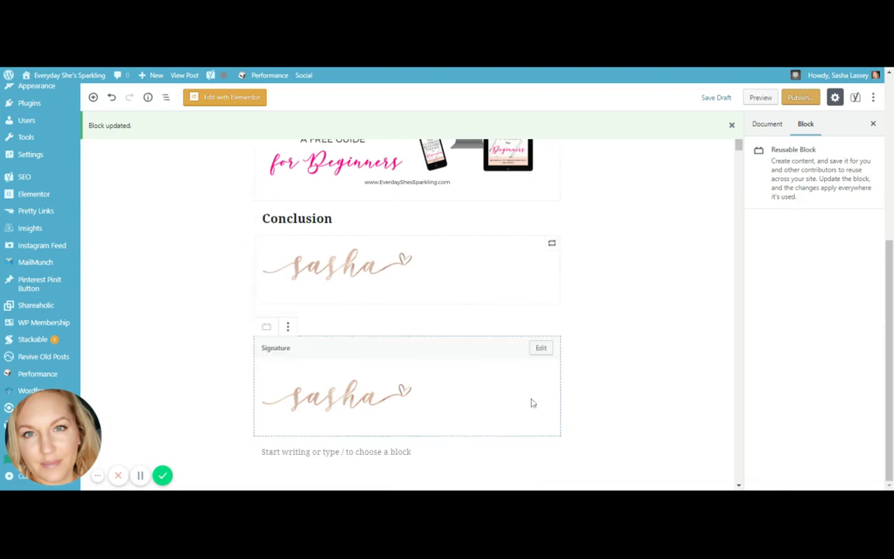
left_click(287, 326)
left_click(327, 472)
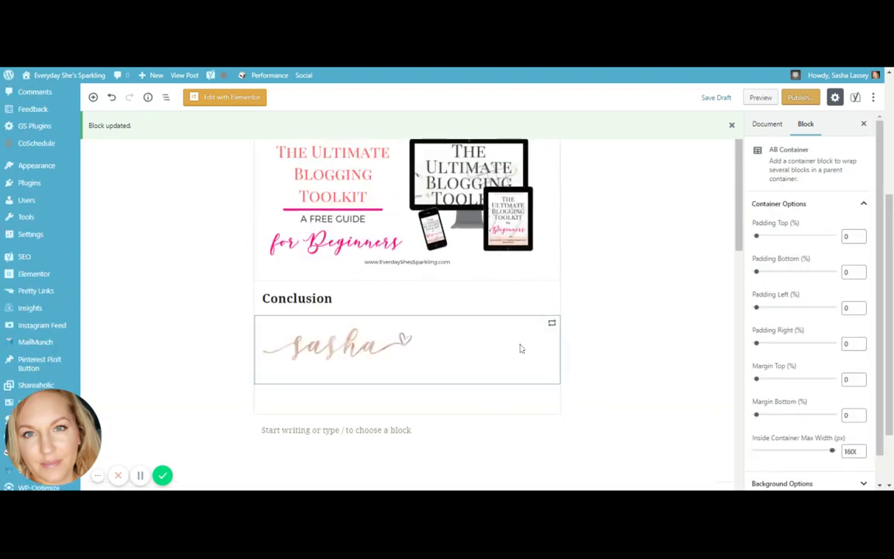
scroll(569, 351, "up", 1)
Scroll through the template to review Tag Title, shortcode, three heading–paragraph pairs, toolkit and Conclusion.
scroll(598, 342, "down", 2)
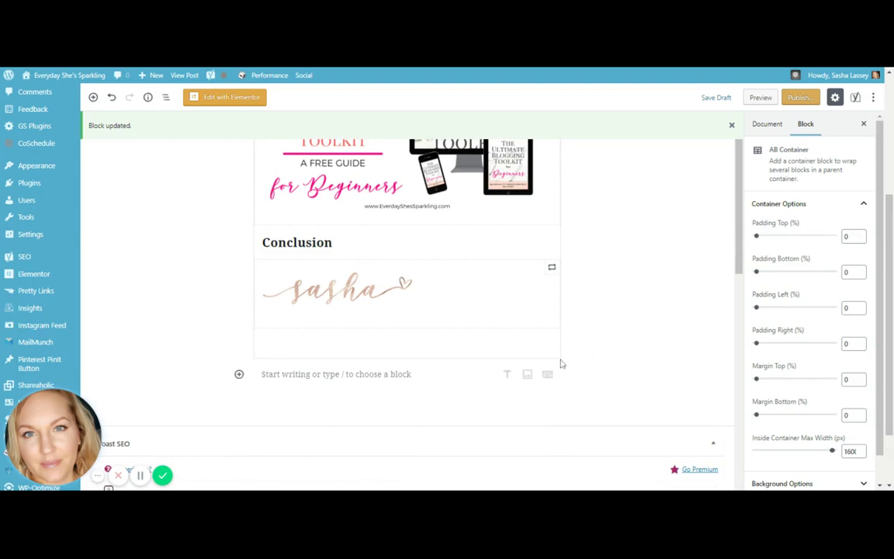
scroll(569, 346, "up", 3)
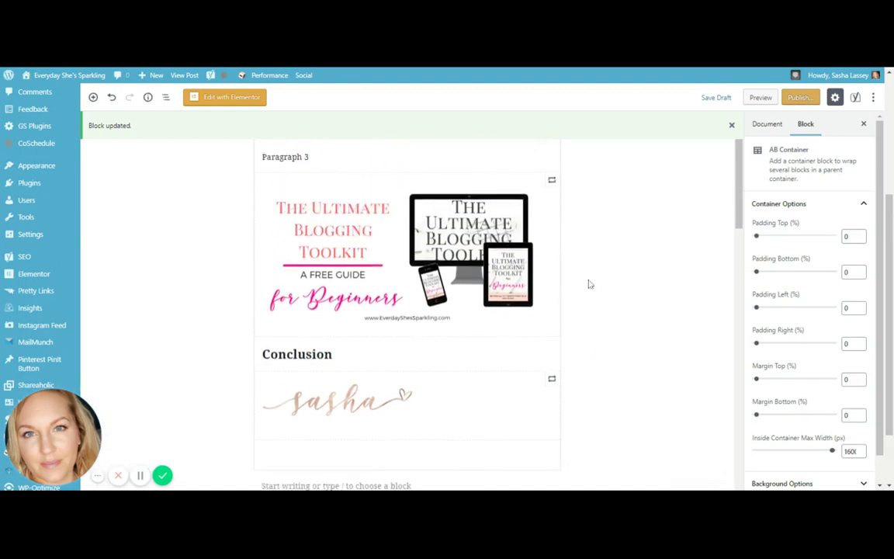
scroll(566, 333, "up", 3)
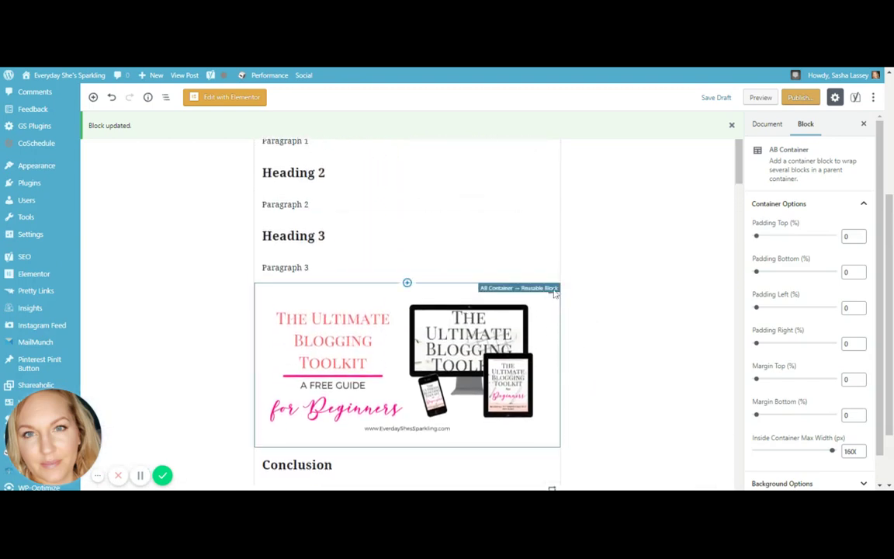
scroll(641, 256, "down", 8)
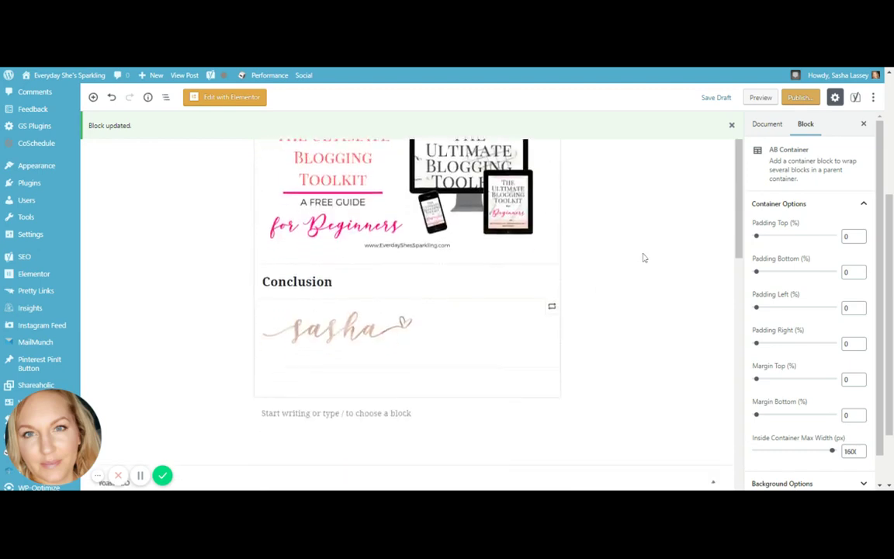
scroll(642, 256, "up", 8)
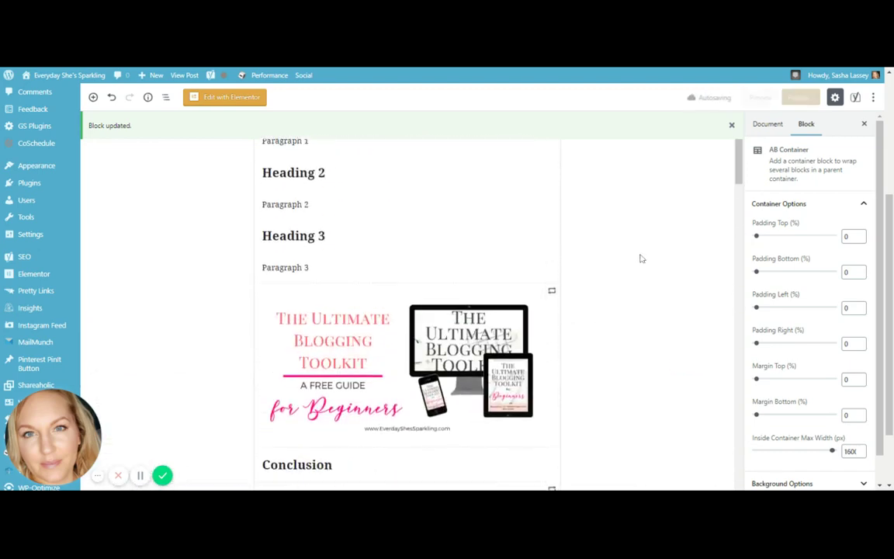
scroll(691, 279, "up", 5)
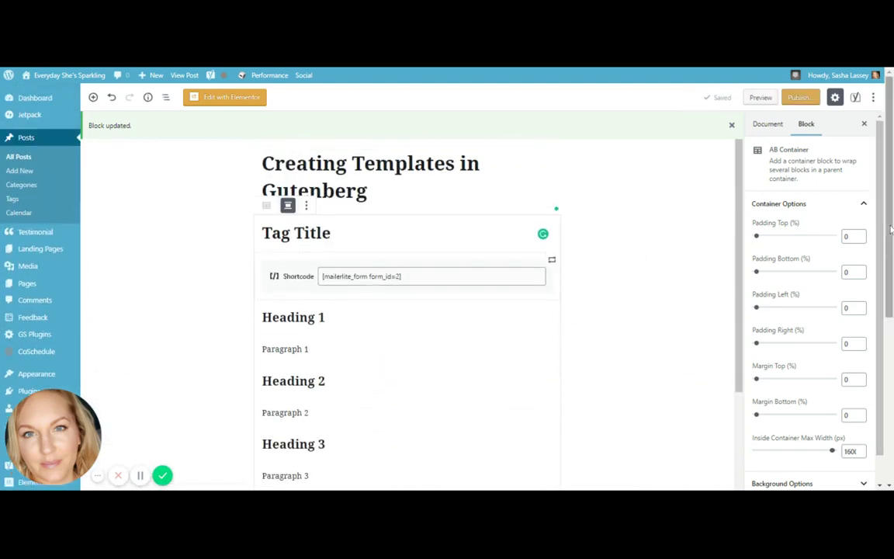
scroll(690, 285, "down", 1)
scroll(688, 284, "down", 3)
scroll(687, 284, "up", 4)
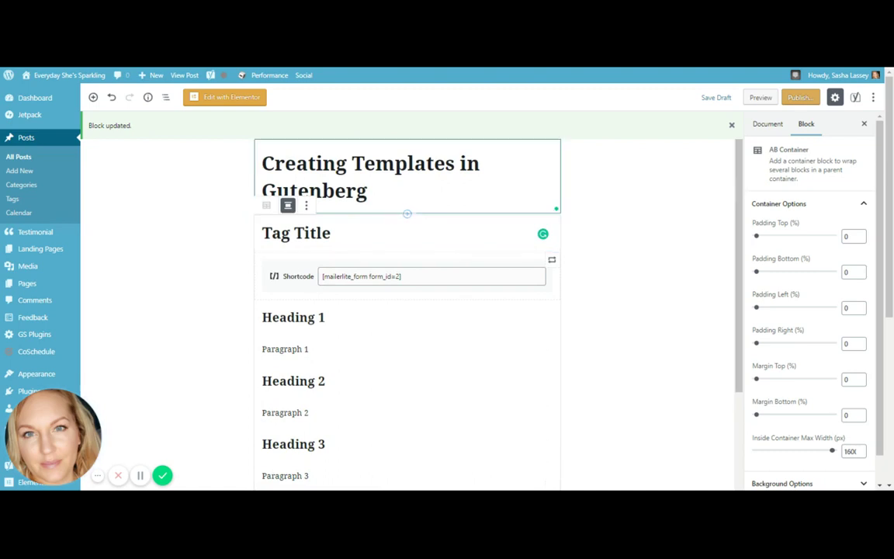
scroll(613, 292, "down", 1)
scroll(613, 293, "down", 3)
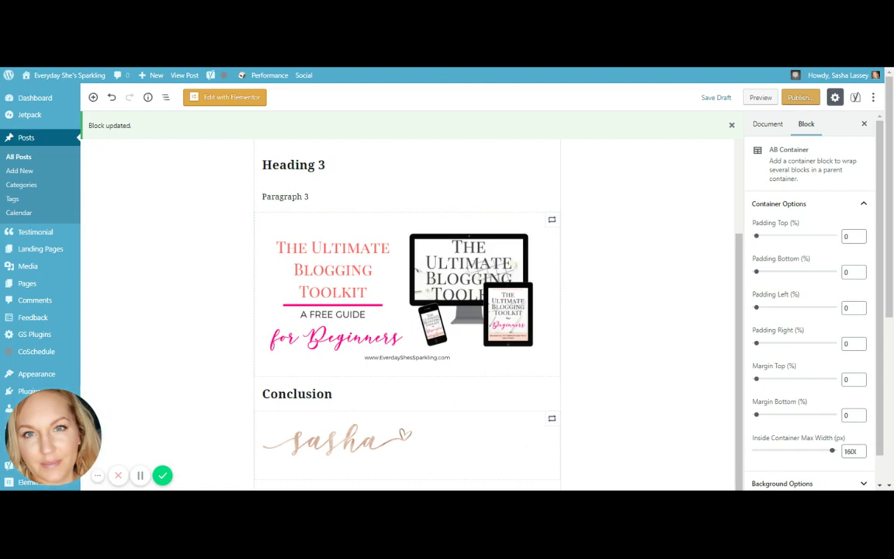
scroll(635, 304, "up", 5)
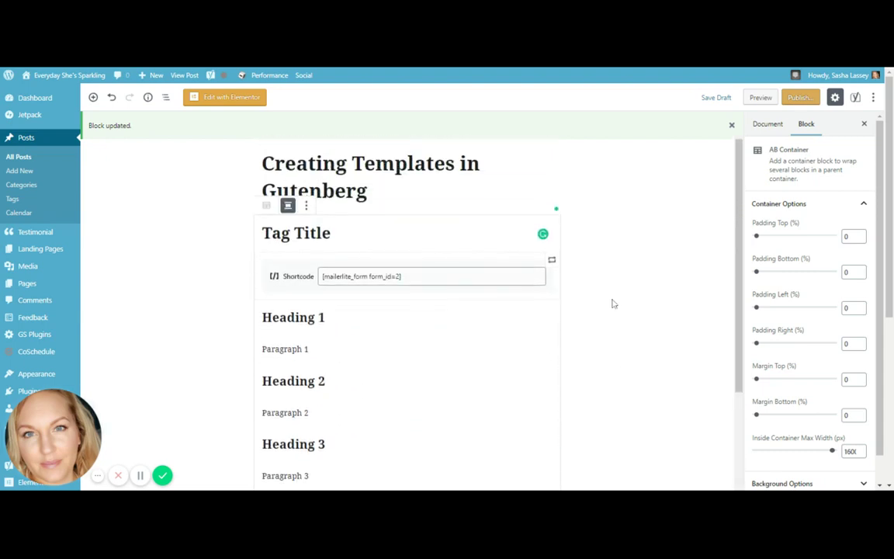
scroll(612, 304, "down", 4)
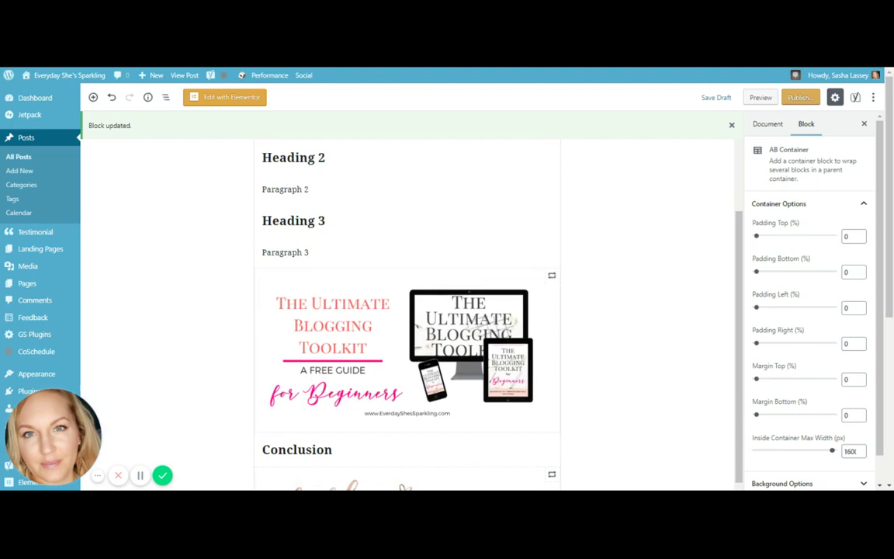
scroll(598, 346, "up", 2)
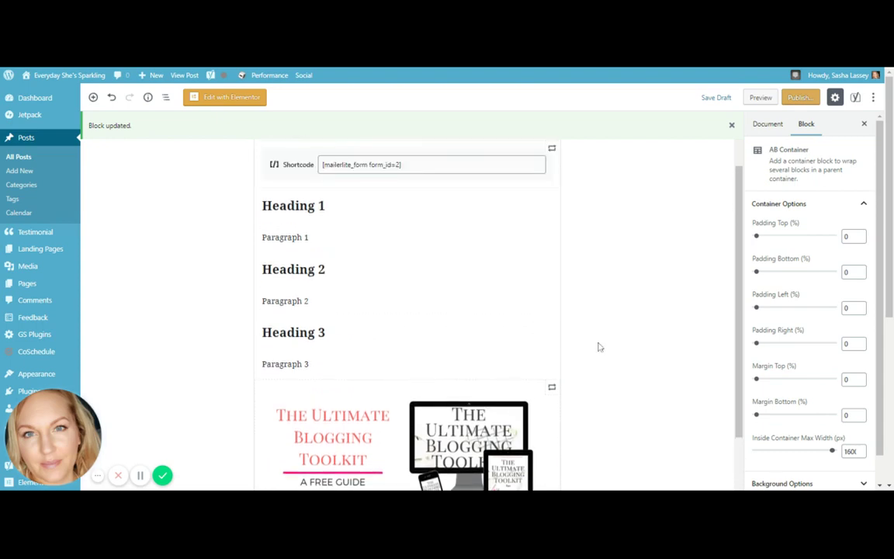
scroll(576, 398, "down", 2)
scroll(610, 371, "up", 1)
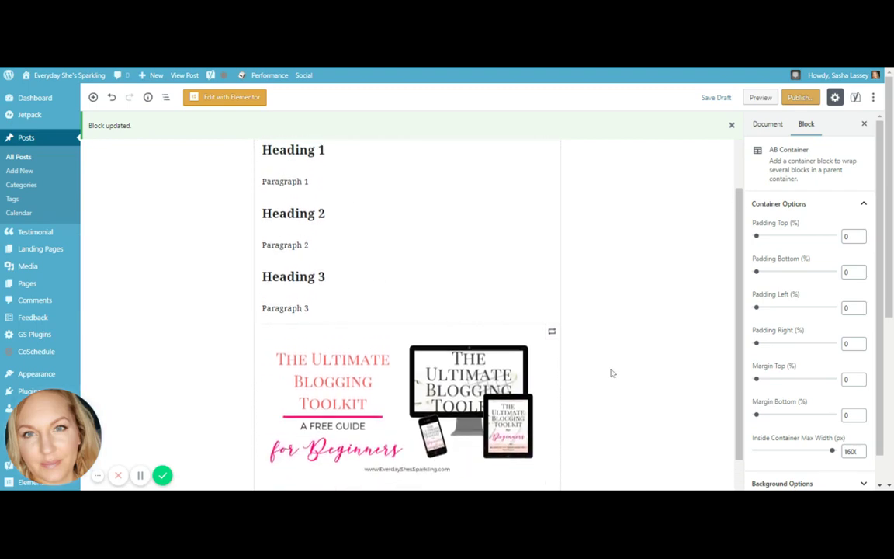
scroll(578, 353, "up", 3)
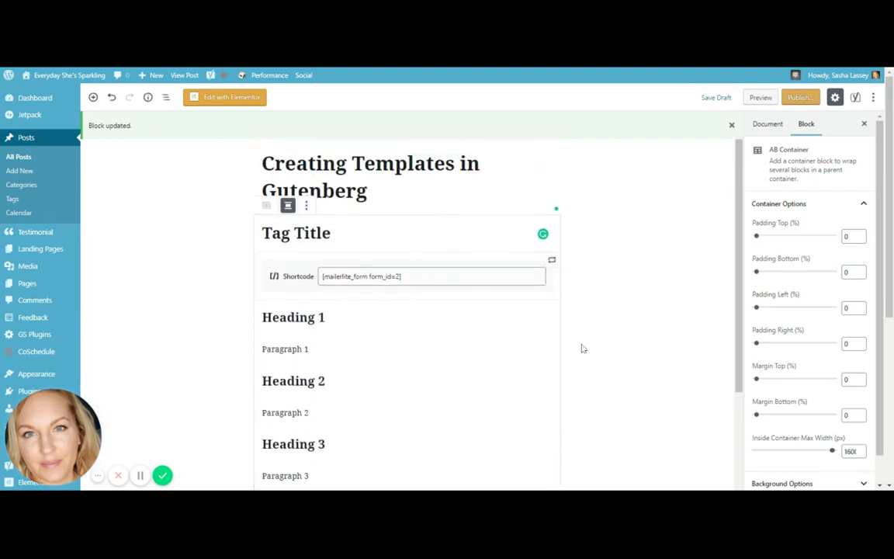
scroll(583, 348, "down", 5)
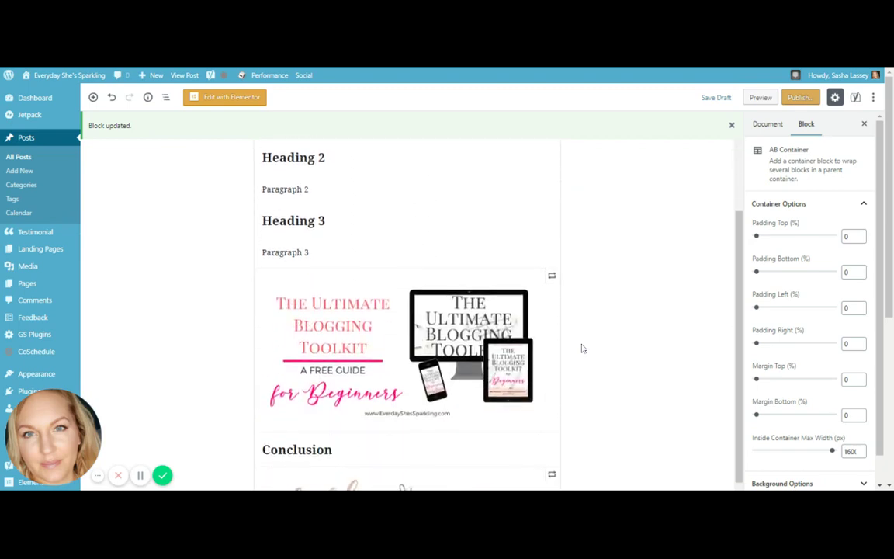
scroll(582, 348, "up", 5)
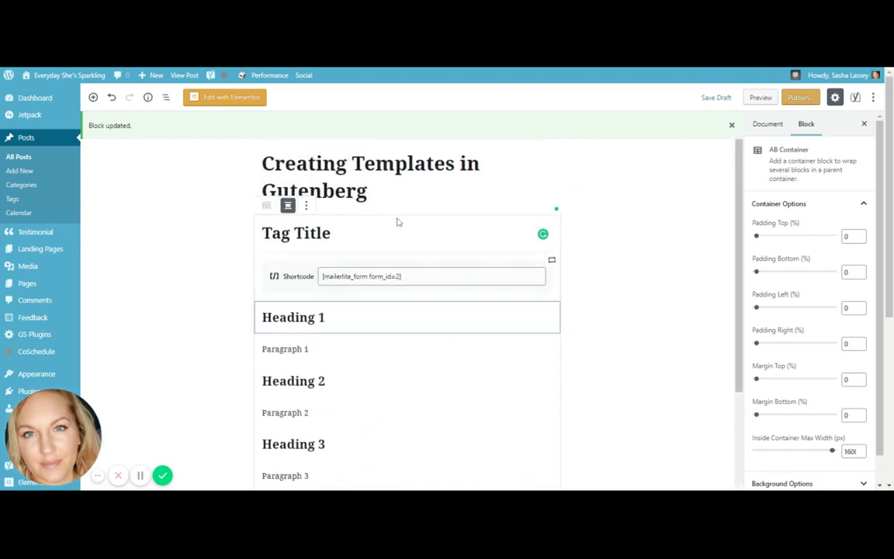
Save the whole template container as a reusable block named 'Starting a Blog Template'.
left_click(309, 204)
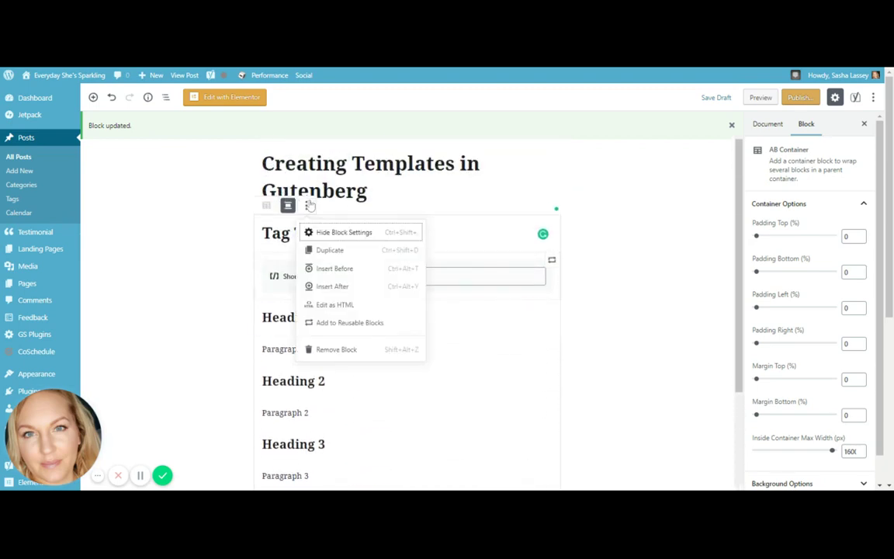
left_click(344, 322)
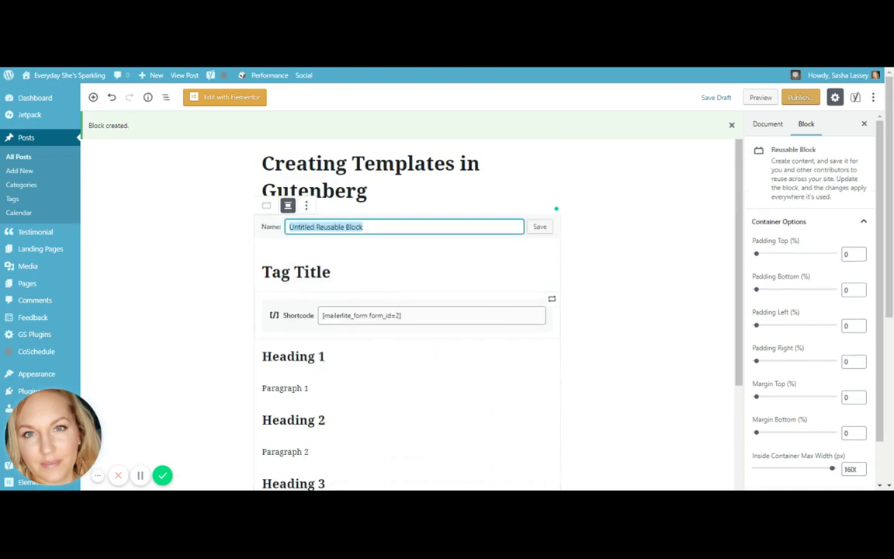
type("Starting a Blog Template")
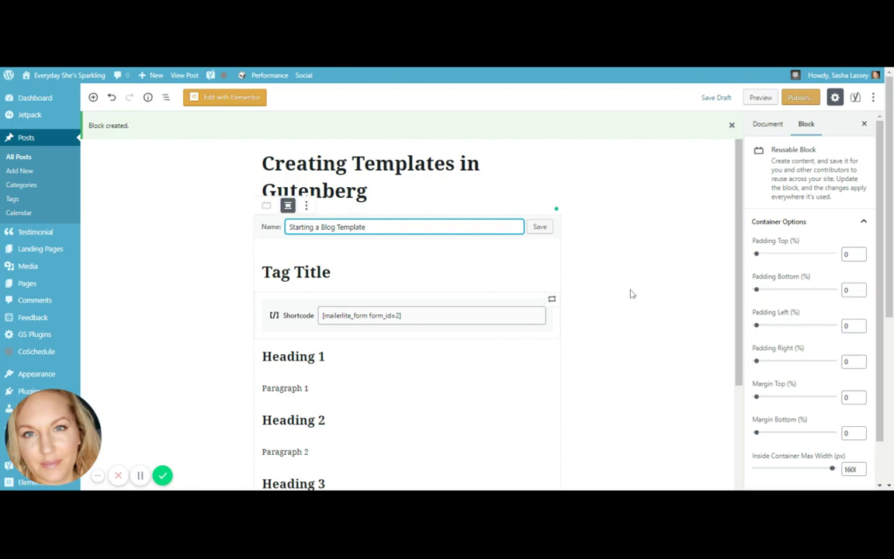
left_click(541, 227)
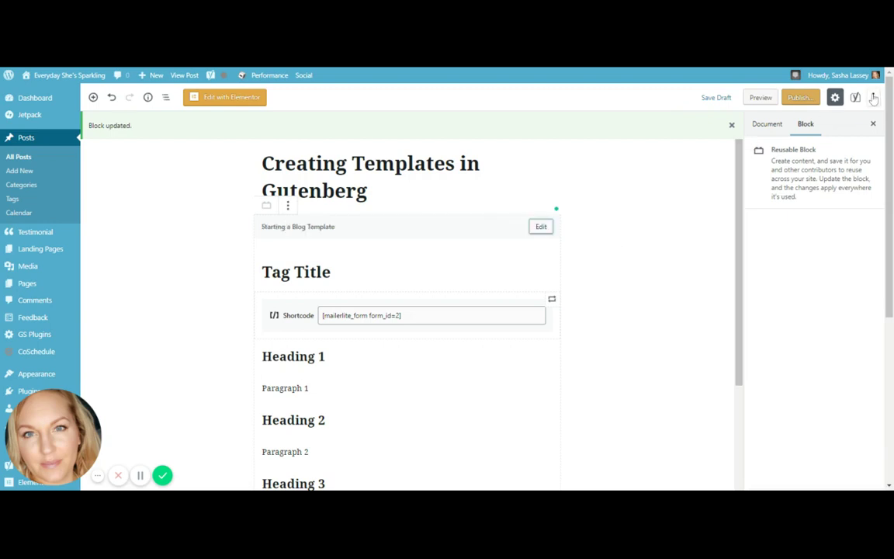
Remove the reusable template block from the post body.
left_click(872, 97)
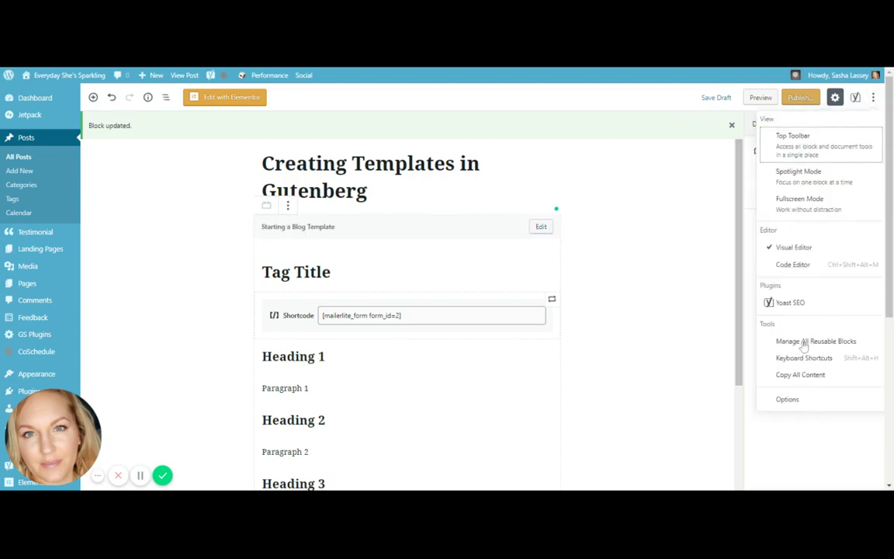
left_click(627, 244)
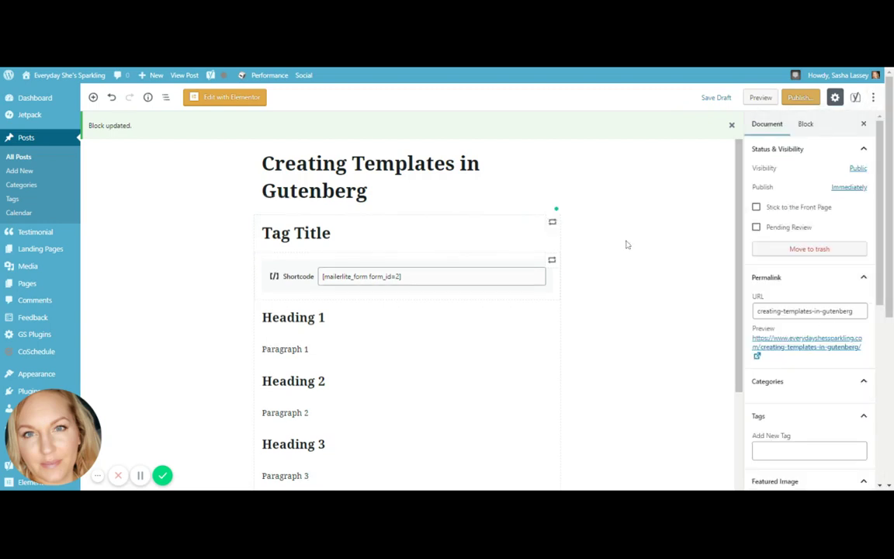
left_click(364, 220)
left_click(288, 204)
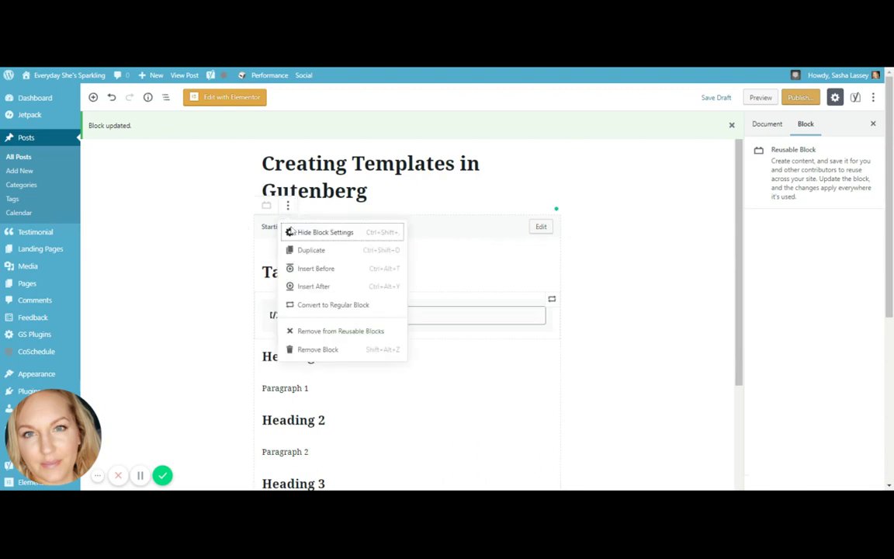
left_click(311, 350)
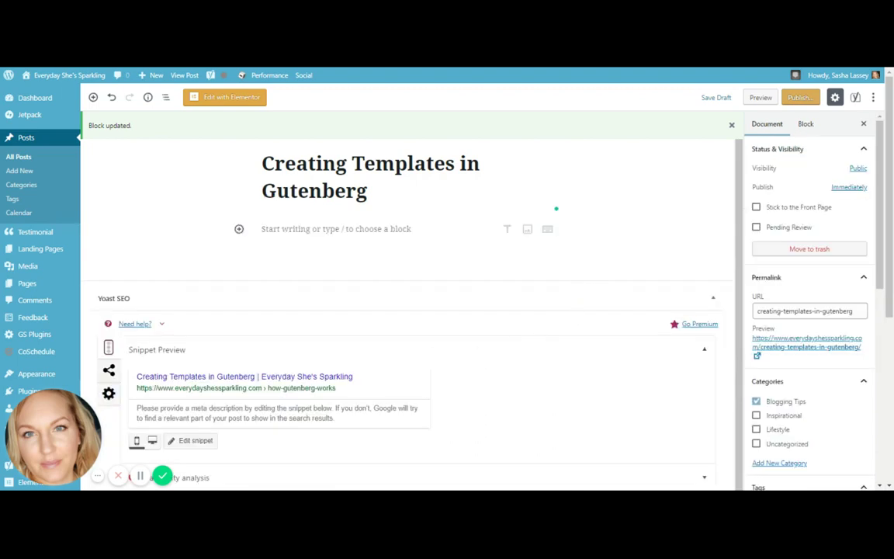
Retitle the post 'Starting a Blog' and move into the empty body.
left_click_drag(368, 191, 236, 155)
type("Startinga B")
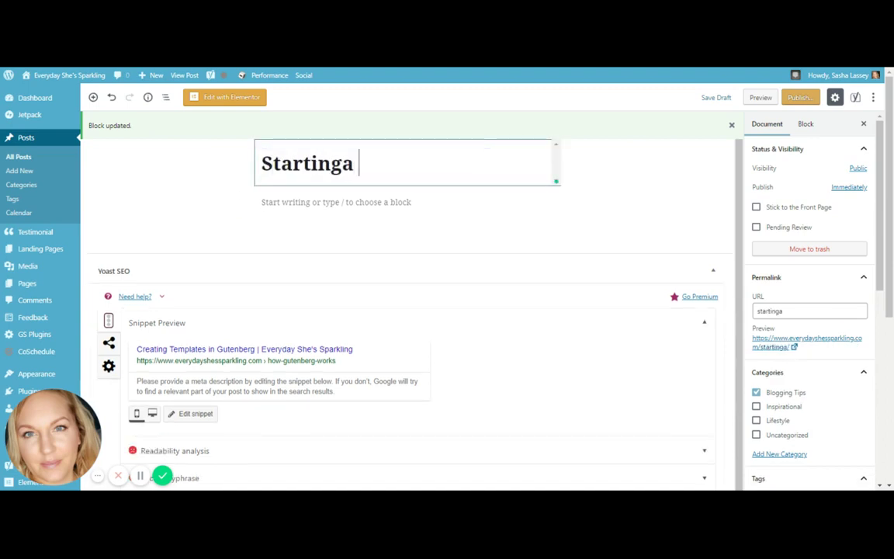
key("BackSpace")
key("BackSpace")
key("BackSpace")
type("a Blog")
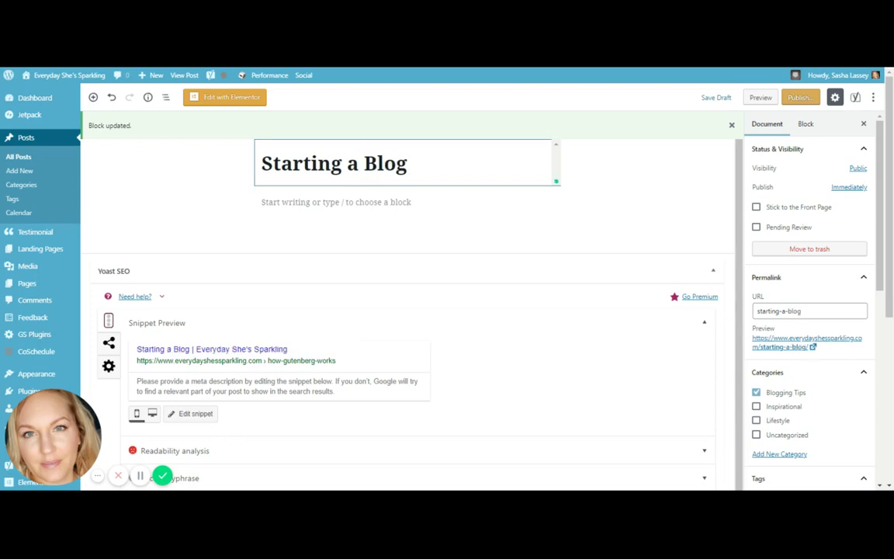
key("Return")
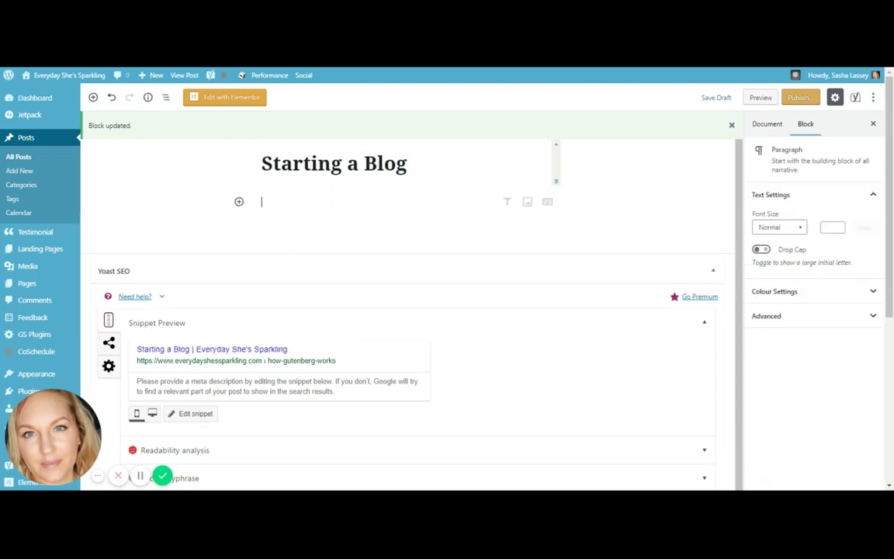
Insert 'Starting a Blog Template' from the Reusable block category into the post body.
left_click(239, 201)
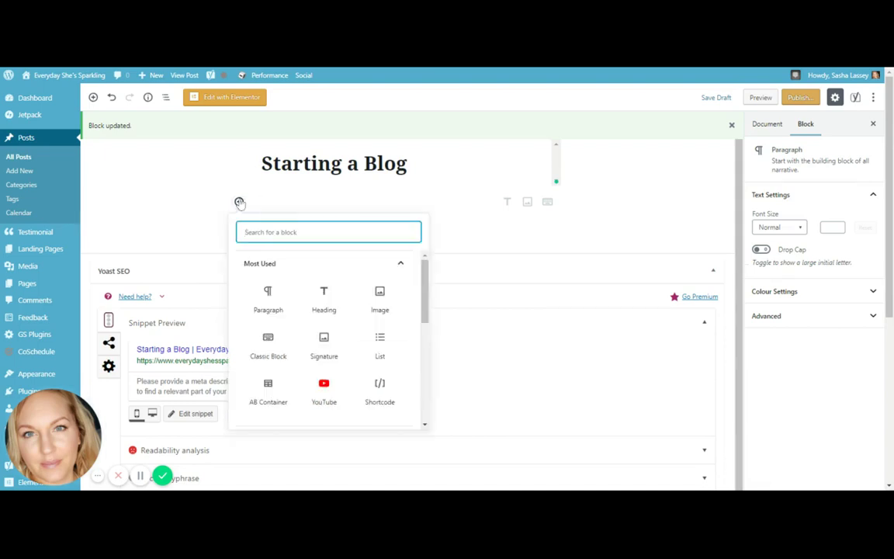
scroll(348, 274, "down", 8)
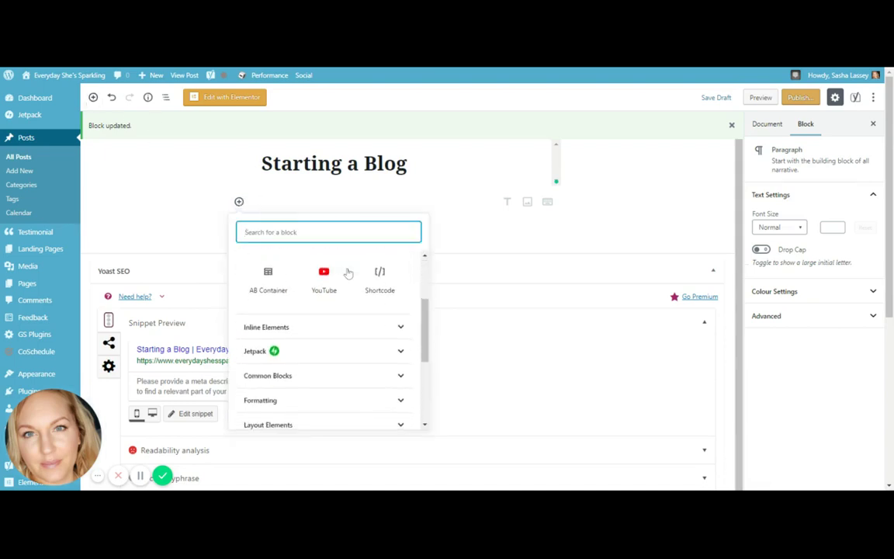
left_click(311, 301)
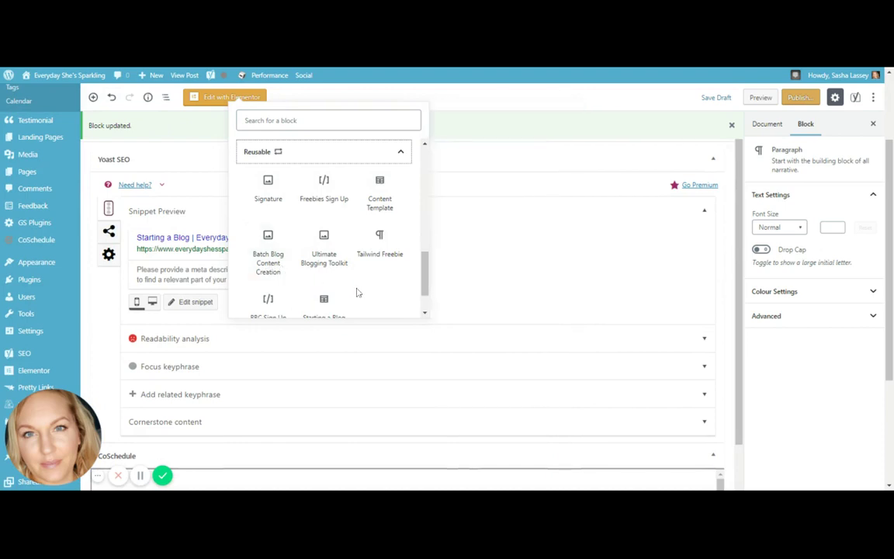
scroll(357, 294, "down", 2)
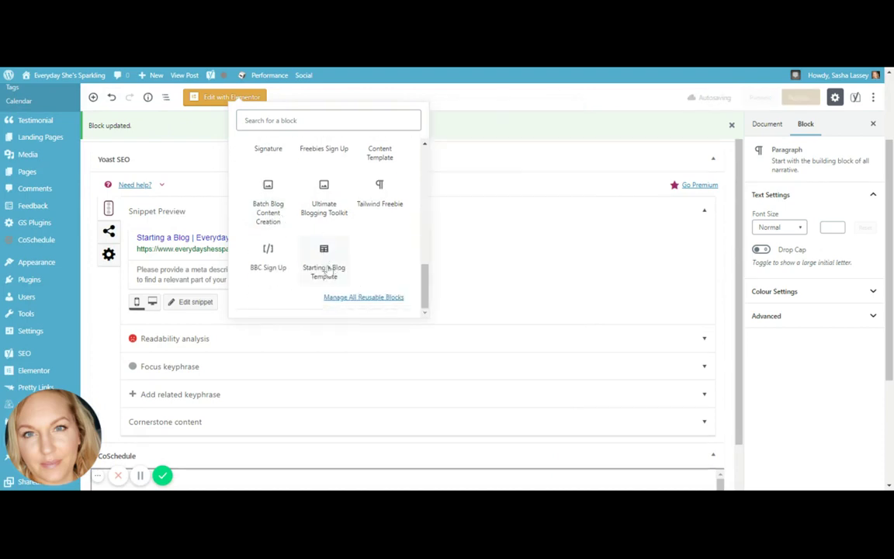
left_click(324, 264)
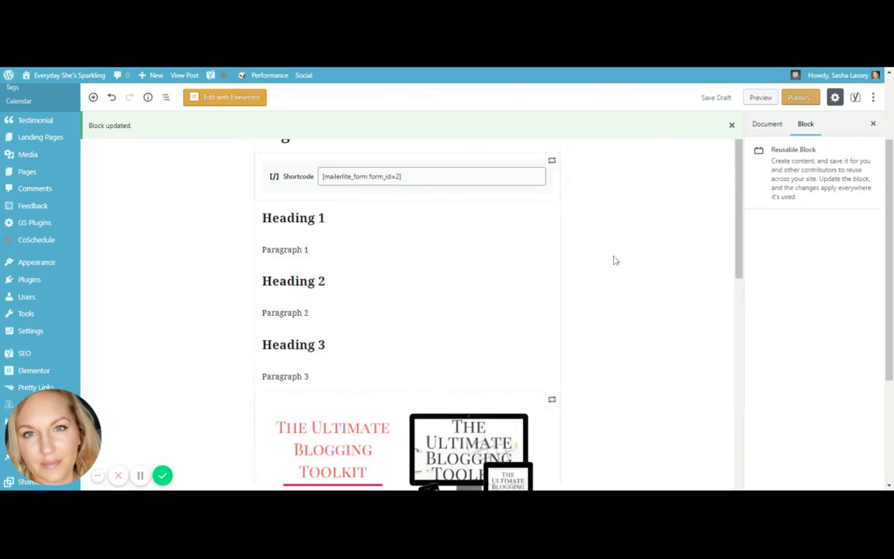
scroll(545, 319, "down", 4)
scroll(597, 319, "up", 4)
scroll(543, 303, "down", 4)
scroll(625, 290, "up", 7)
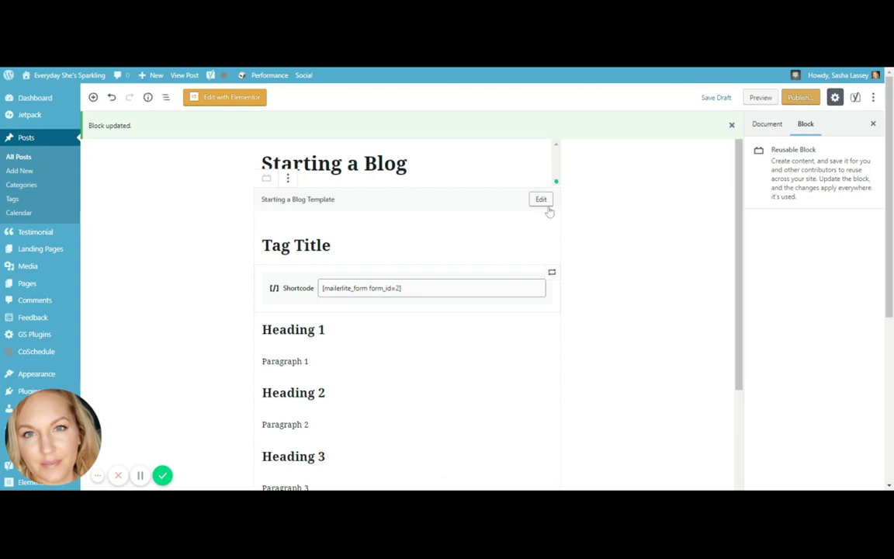
Convert the inserted Starting a Blog Template into regular editable blocks through More options.
left_click(288, 179)
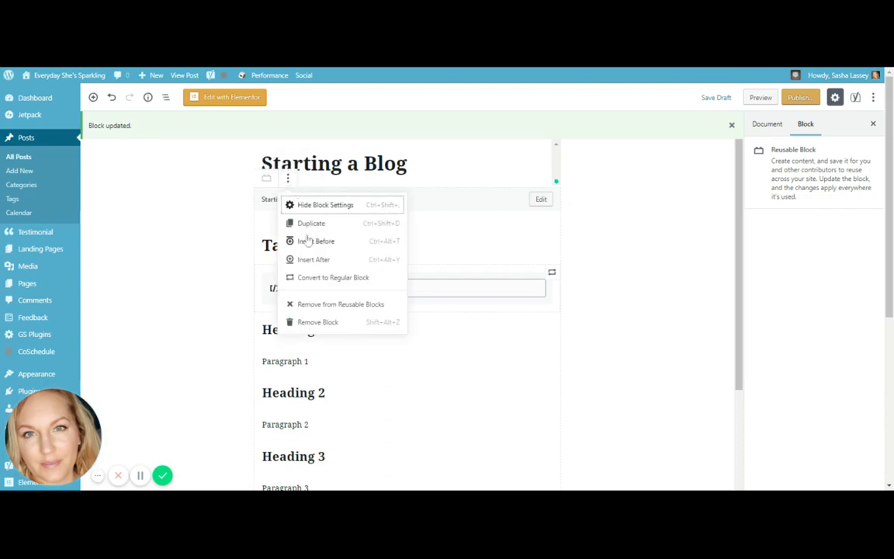
left_click(319, 277)
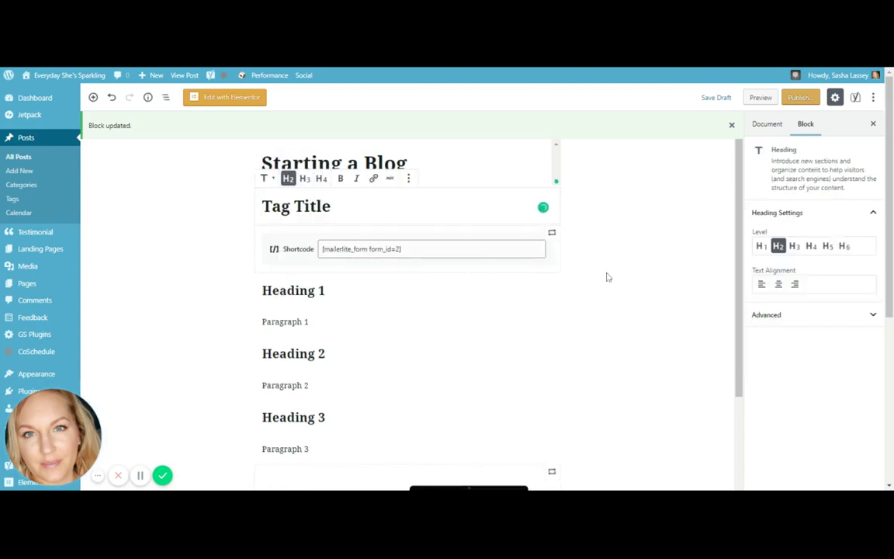
left_click(596, 273)
scroll(460, 270, "down", 1)
scroll(385, 216, "up", 1)
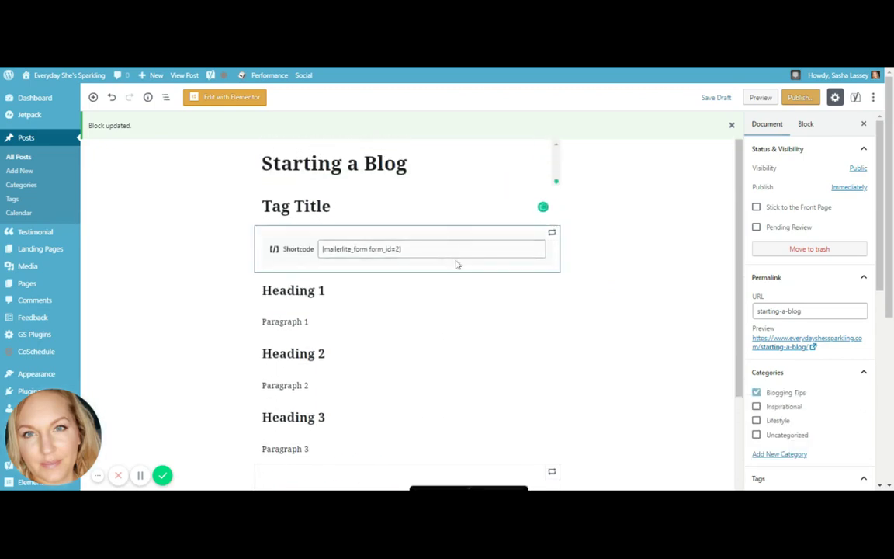
scroll(425, 355, "down", 2)
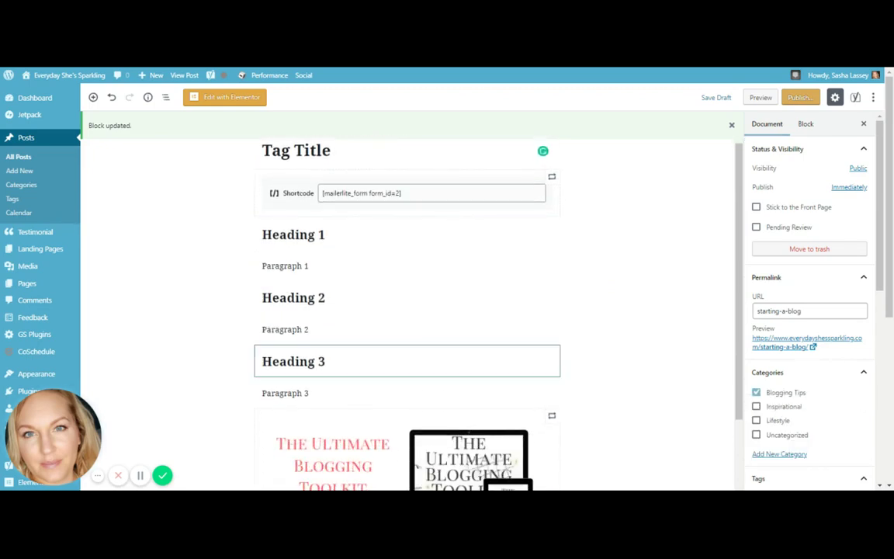
scroll(373, 381, "down", 2)
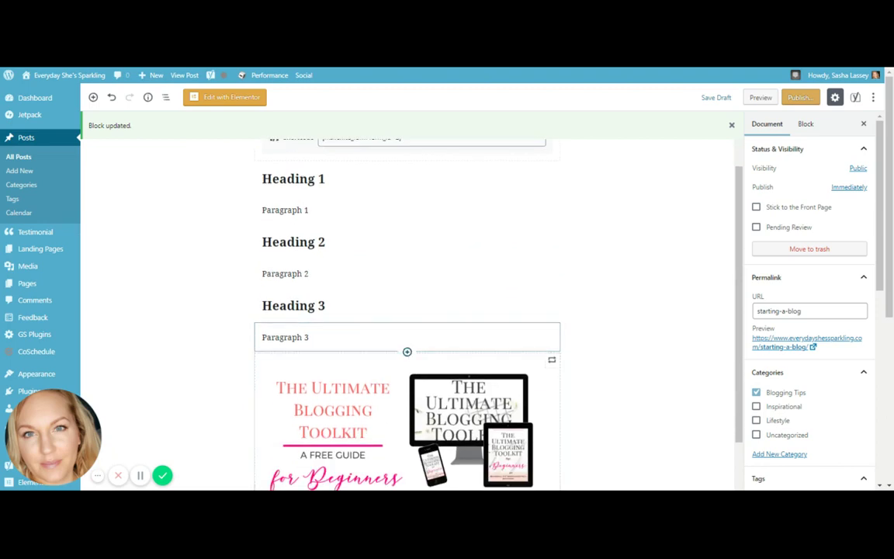
Add an empty bulleted list after Paragraph 3, above the toolkit image.
left_click(407, 353)
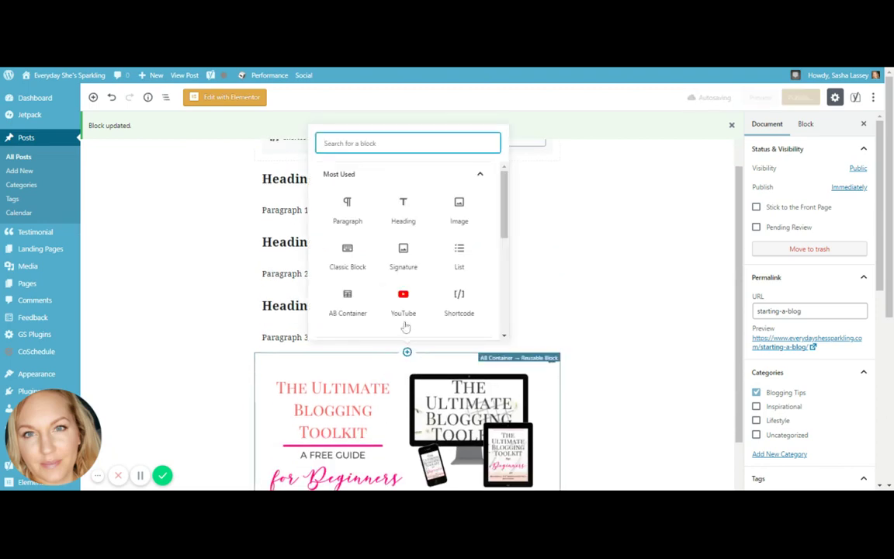
left_click(458, 255)
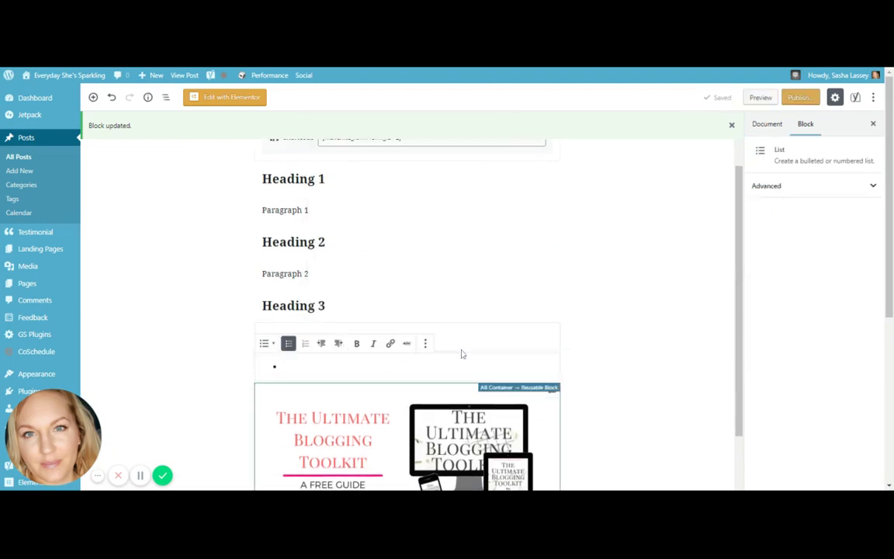
left_click(560, 304)
scroll(584, 287, "up", 3)
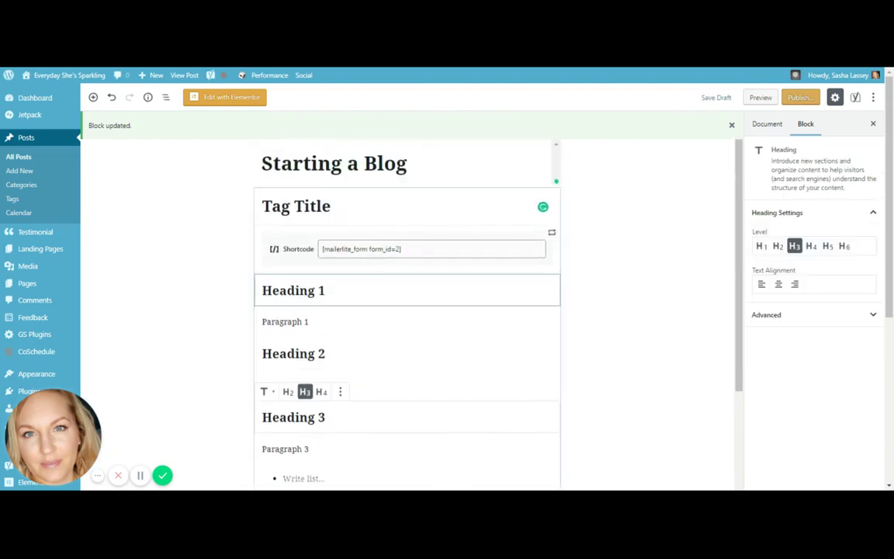
scroll(398, 349, "down", 3)
scroll(543, 326, "down", 1)
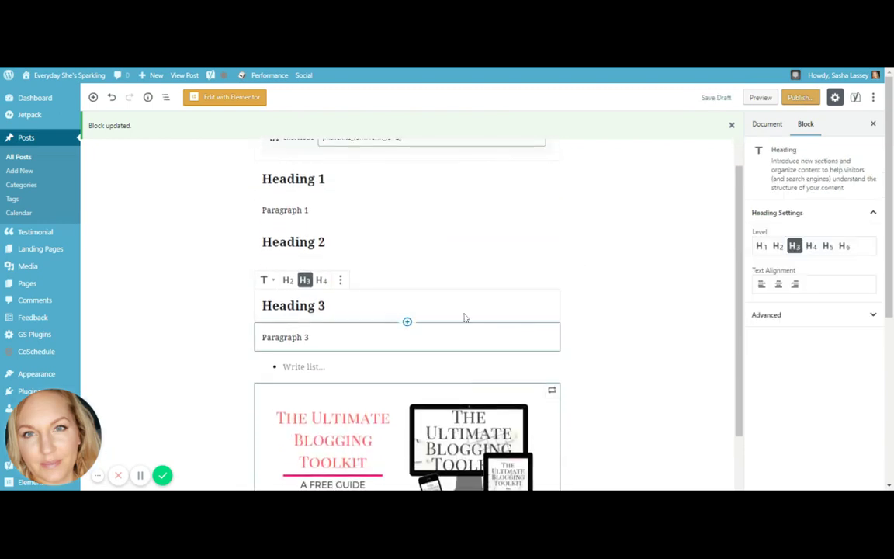
Insert the Batch Blog Content Creation reusable block between Heading 2 and Heading 3.
left_click(407, 258)
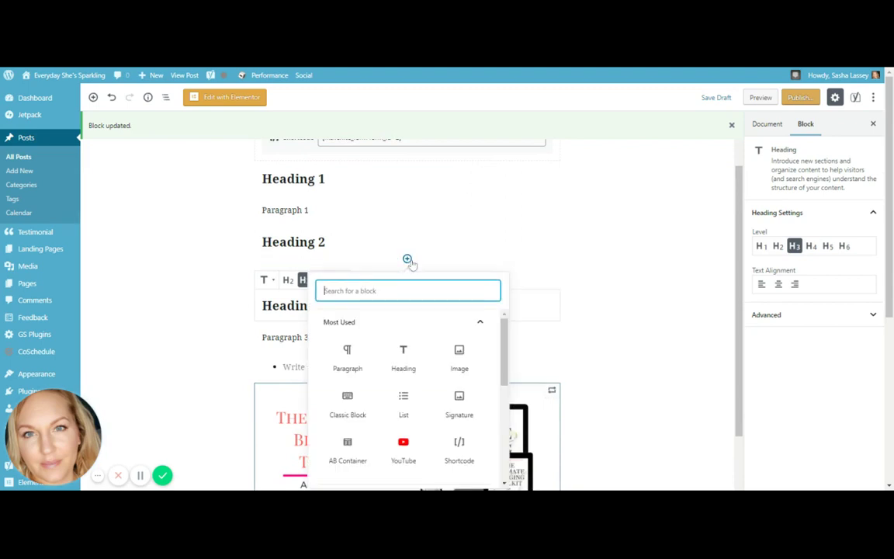
scroll(431, 342, "down", 5)
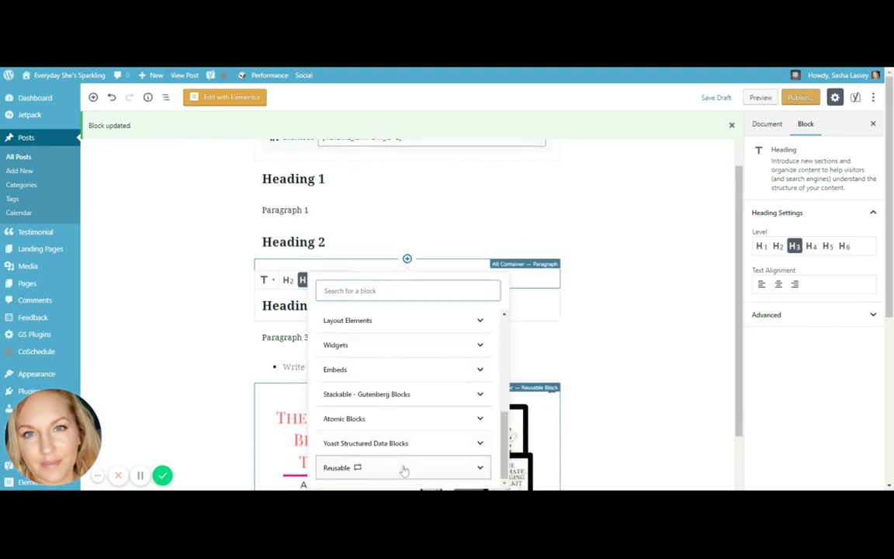
left_click(403, 467)
scroll(435, 393, "down", 1)
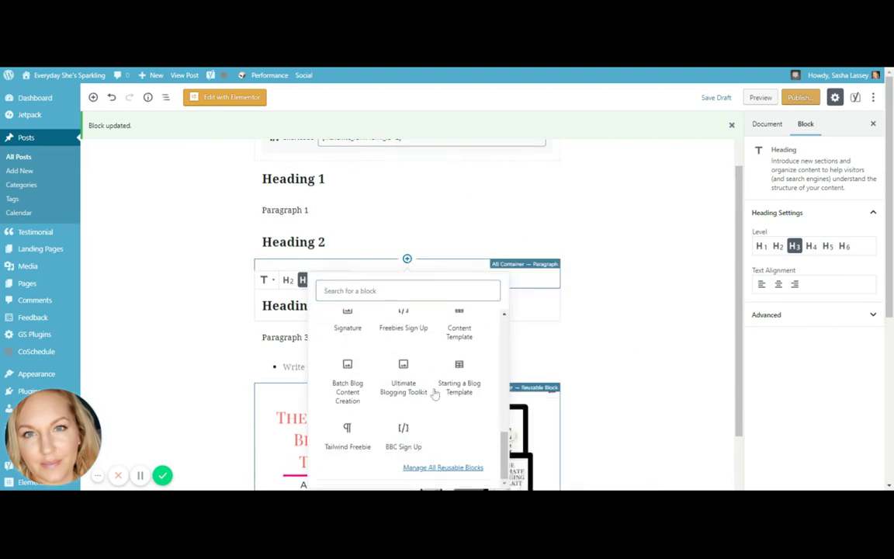
left_click(349, 380)
left_click(604, 294)
scroll(604, 295, "down", 1)
scroll(609, 295, "down", 4)
scroll(619, 295, "up", 4)
scroll(621, 296, "up", 3)
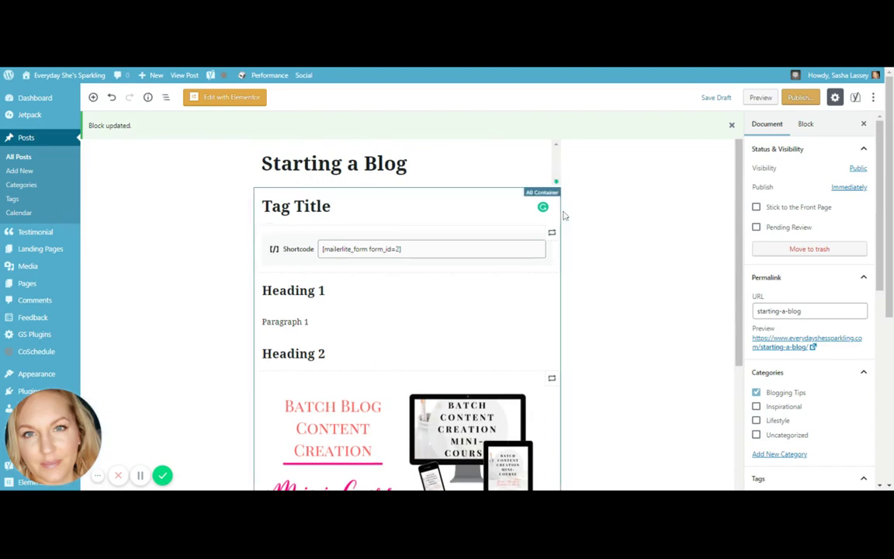
Delete the Batch Blog Content Creation block under Heading 2 using its More options menu.
left_click(496, 198)
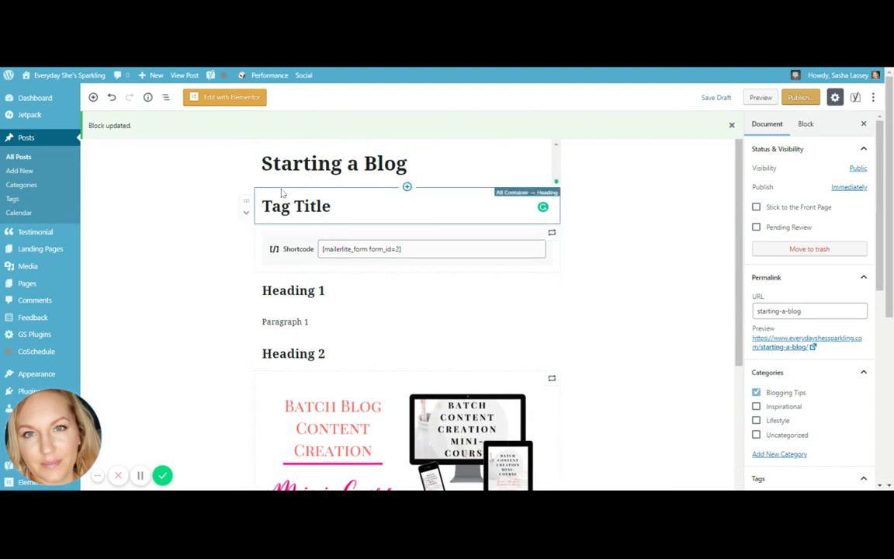
scroll(598, 315, "down", 6)
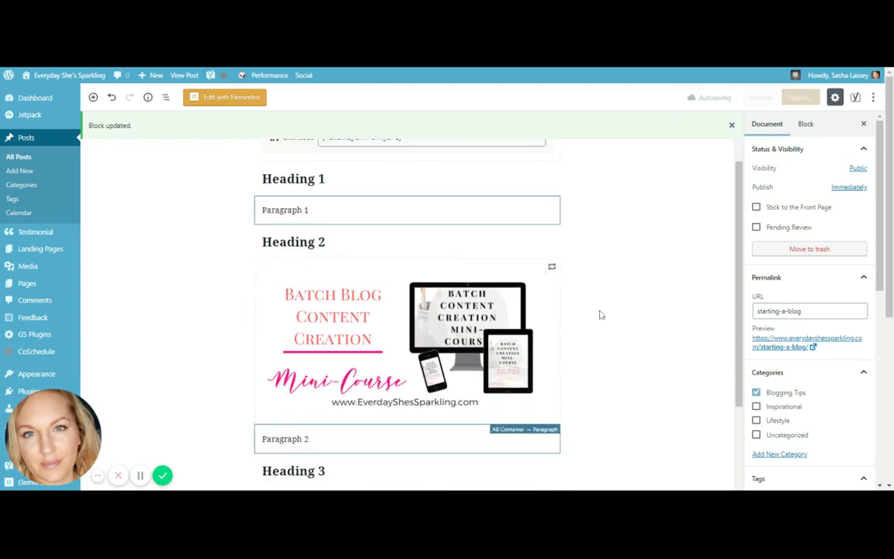
scroll(600, 315, "down", 2)
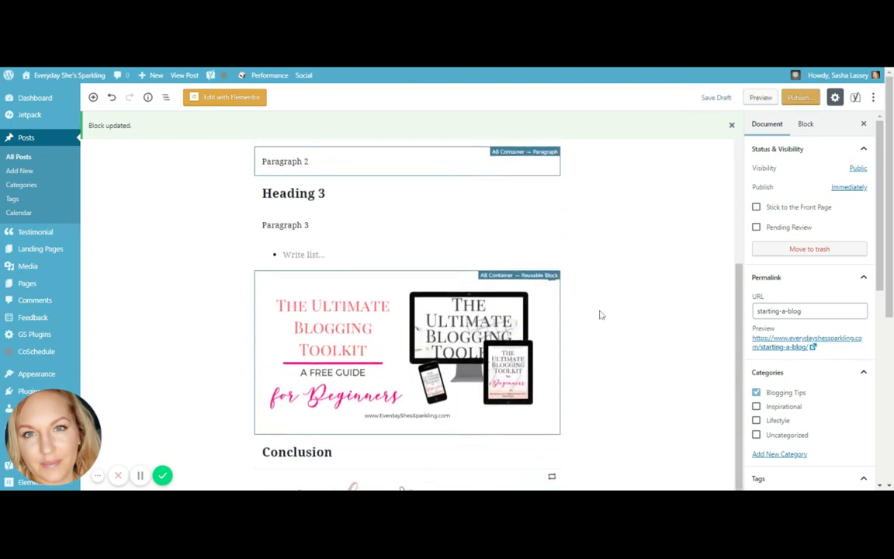
scroll(600, 315, "up", 7)
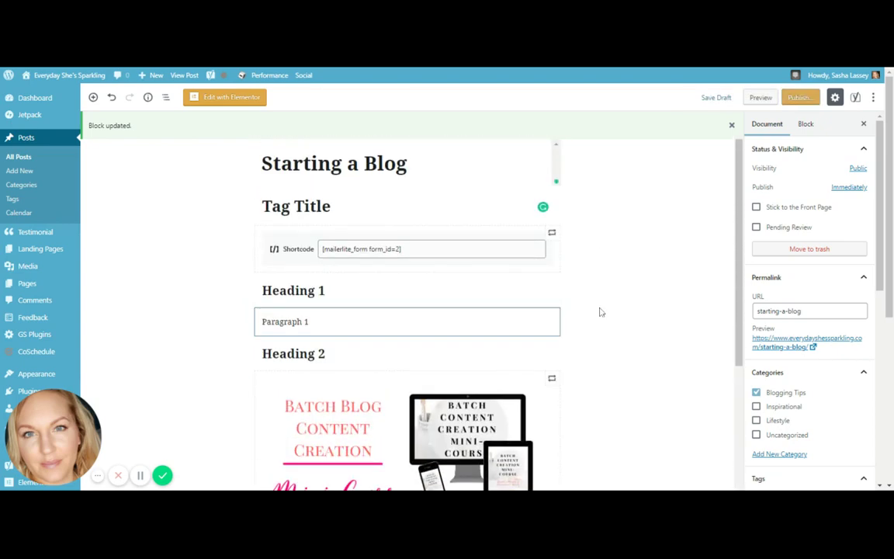
left_click_drag(285, 290, 329, 291)
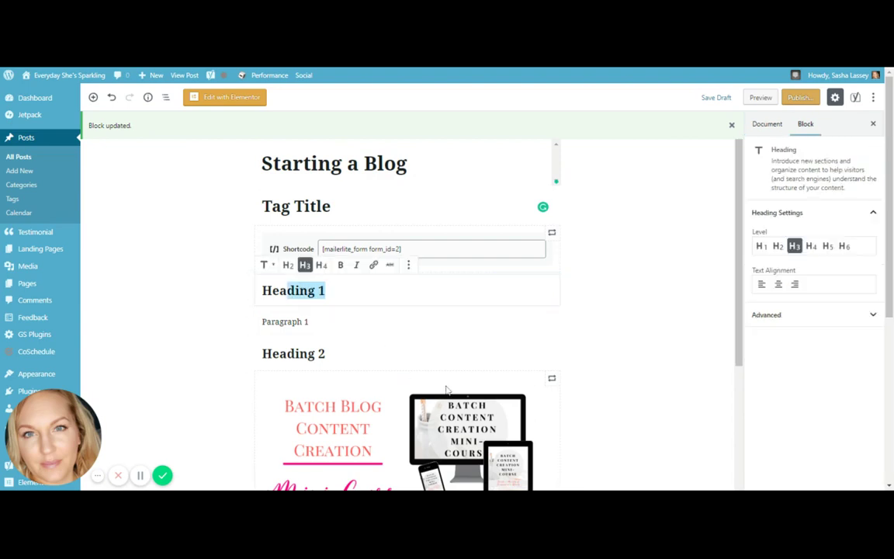
left_click(281, 381)
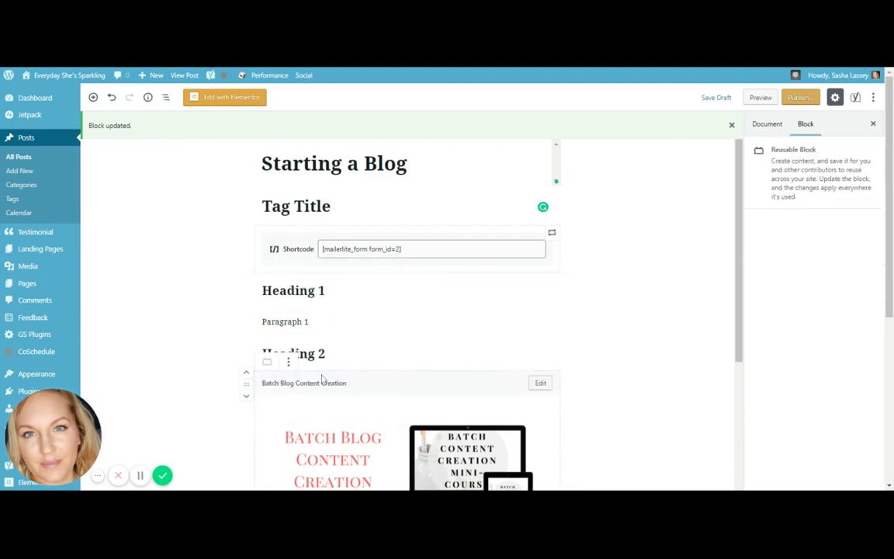
left_click(287, 361)
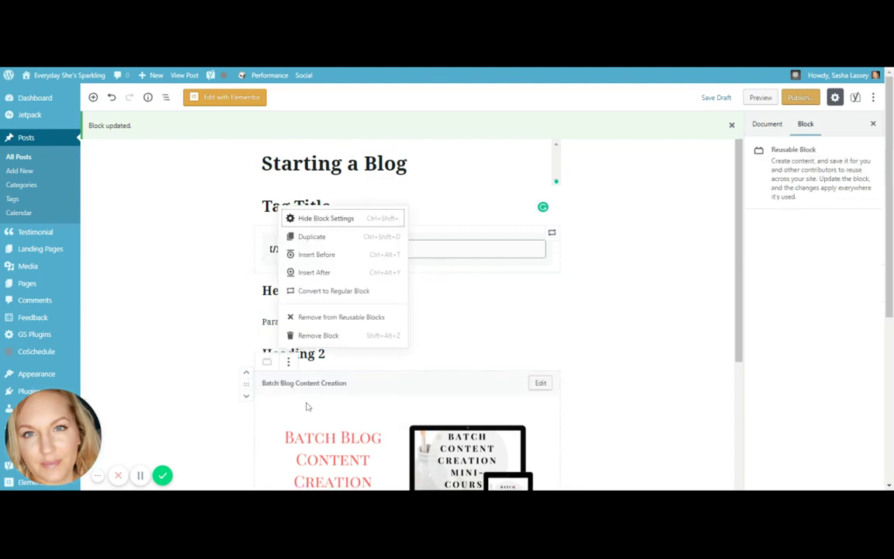
left_click(369, 335)
scroll(533, 349, "down", 2)
scroll(559, 285, "up", 2)
left_click(465, 283)
left_click(335, 289)
Retype the headings as 'Getting Set Up', 'Setting up WordPress' and 'Write Your First Post'.
left_click_drag(336, 290, 254, 303)
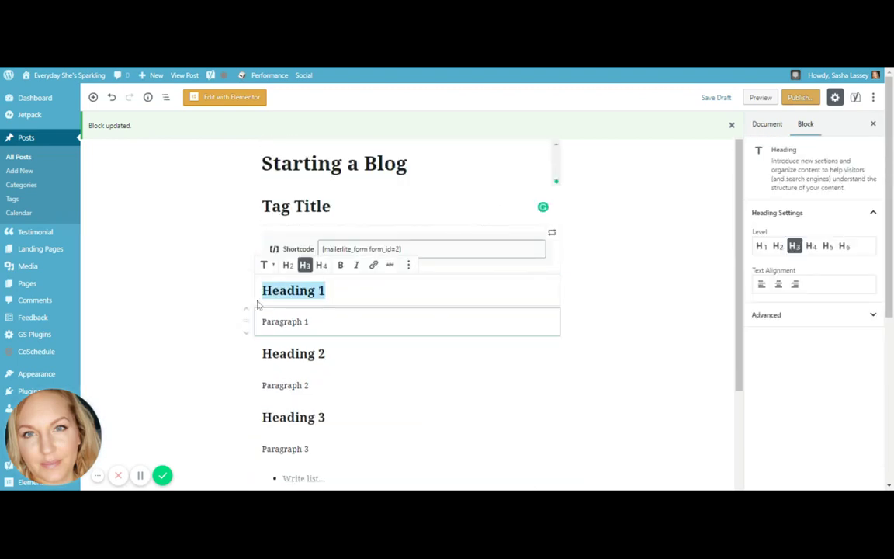
type("Getting")
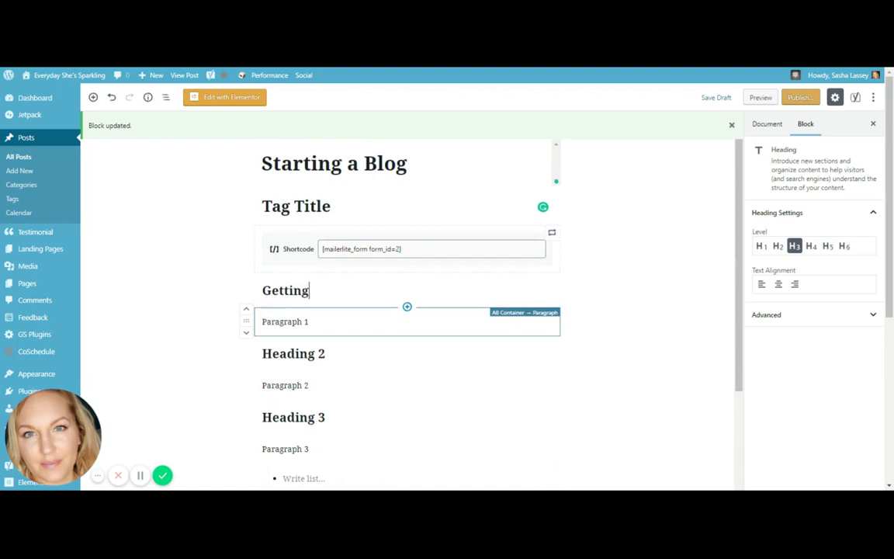
type(" Set Up")
left_click_drag(325, 354, 249, 354)
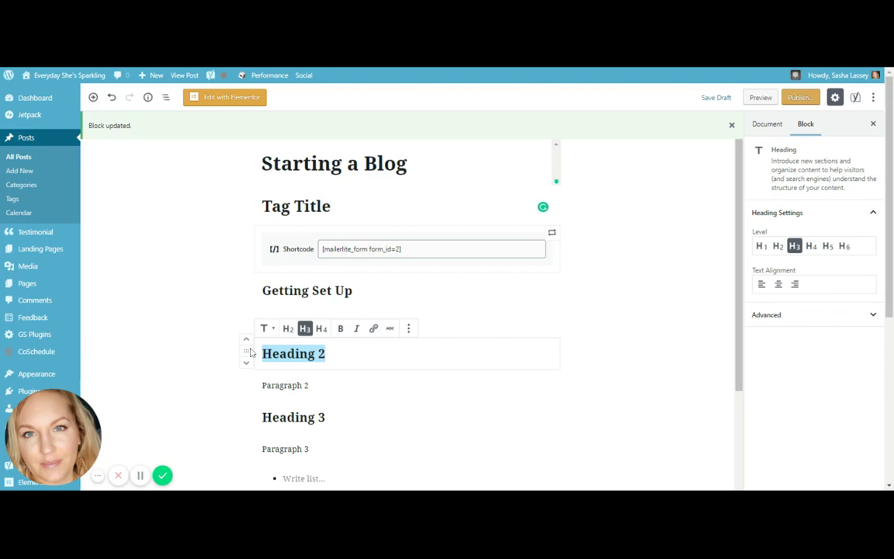
type("Setting up Wor")
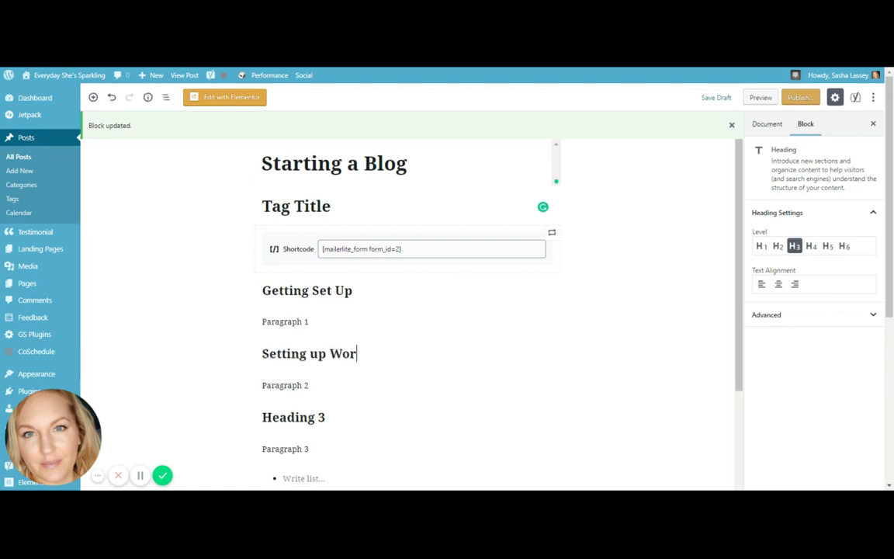
type("dPress")
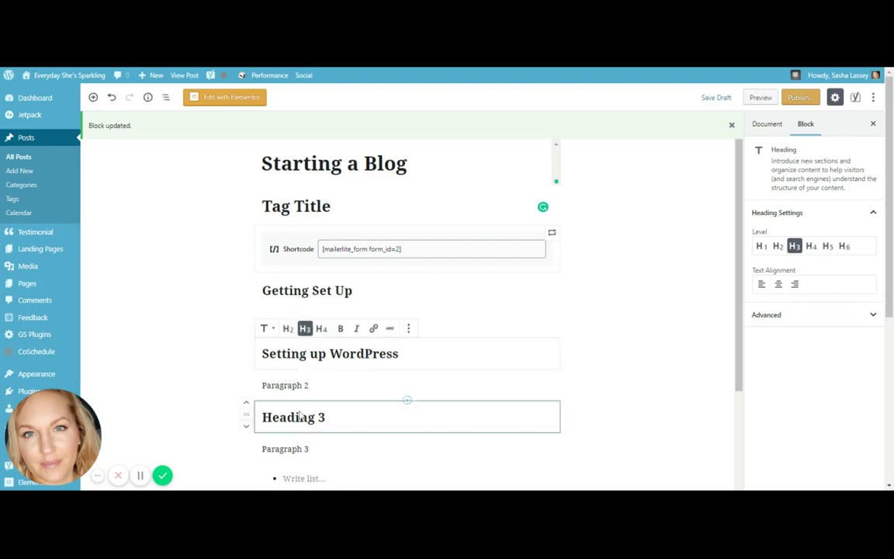
left_click(330, 417)
left_click_drag(328, 416, 261, 419)
type("W")
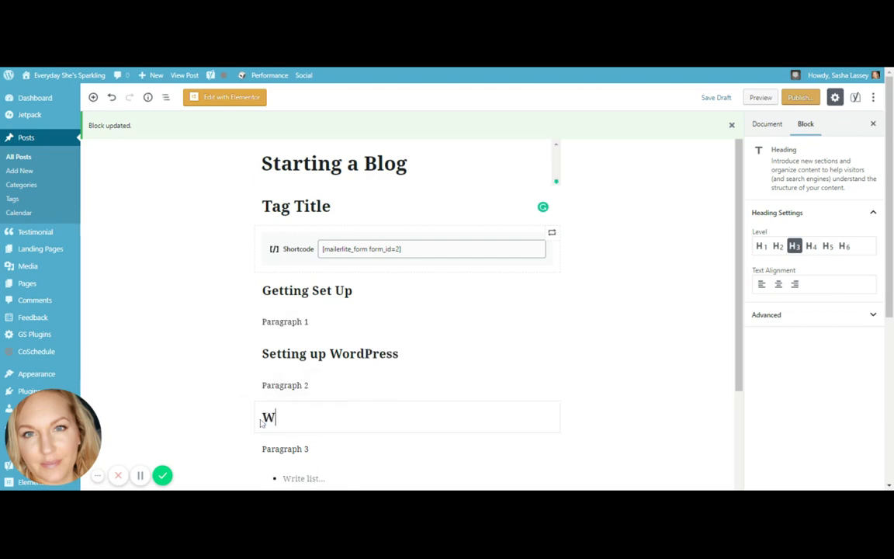
type("rite Your First Post")
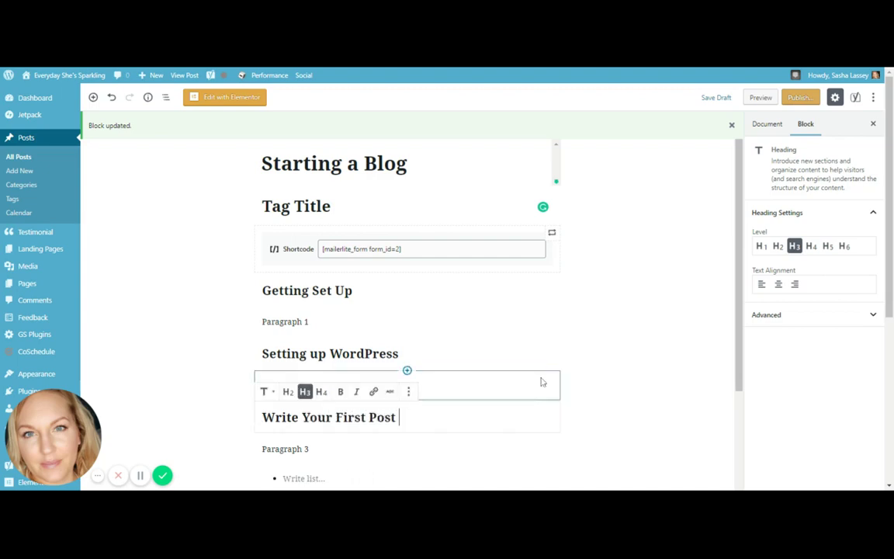
left_click(588, 370)
scroll(588, 370, "down", 2)
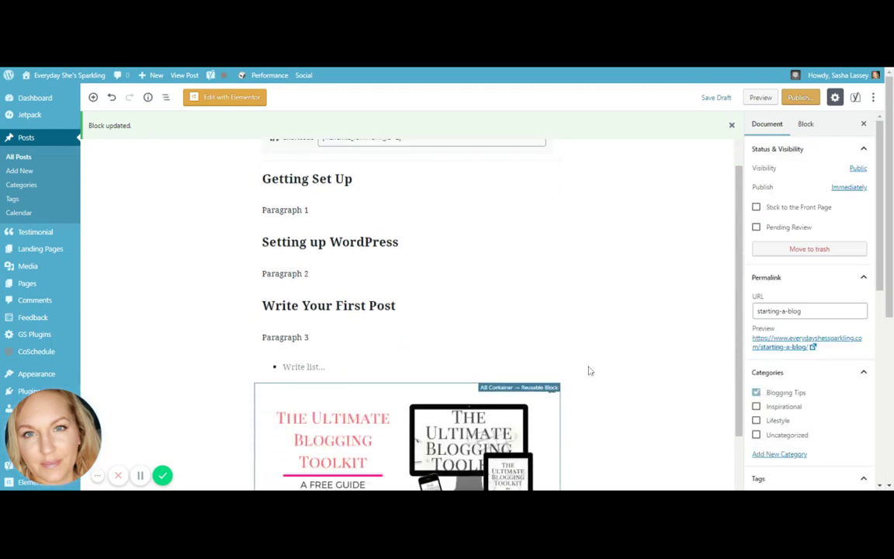
scroll(589, 370, "down", 2)
scroll(605, 380, "up", 3)
scroll(606, 382, "up", 1)
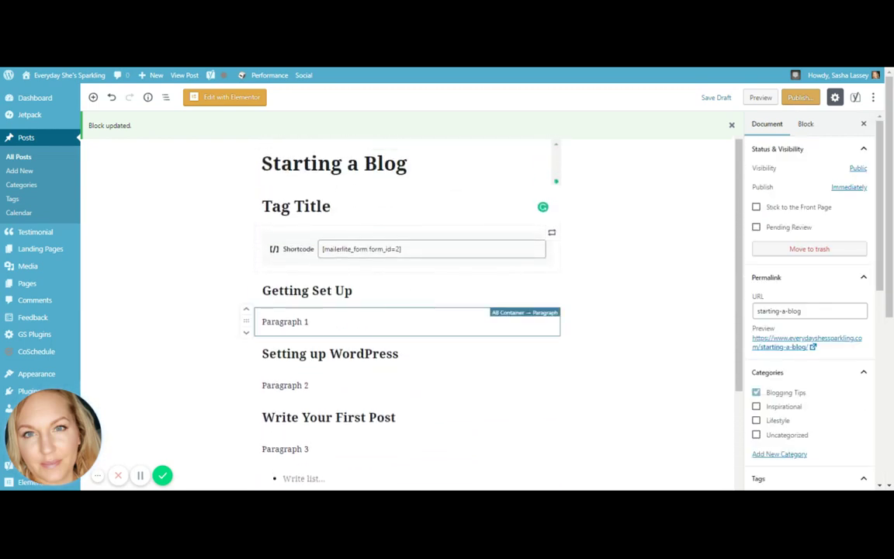
left_click(326, 321)
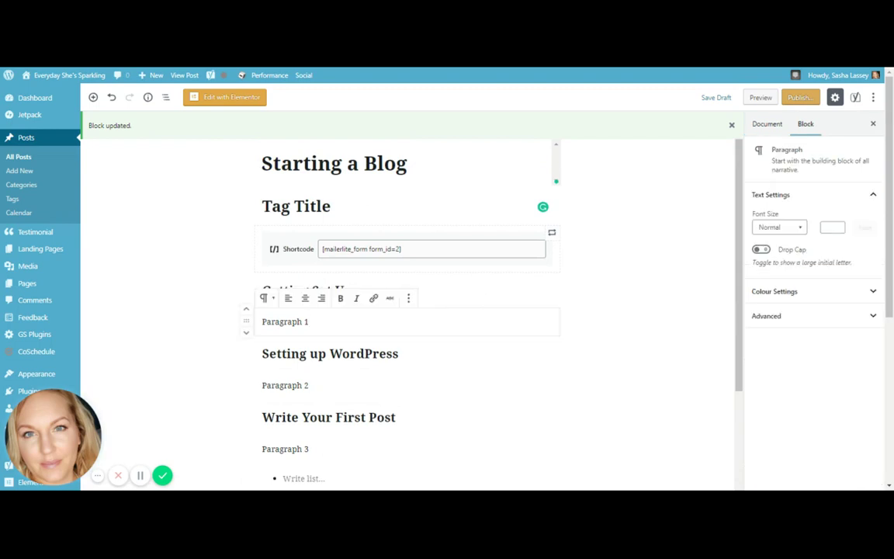
scroll(599, 363, "down", 6)
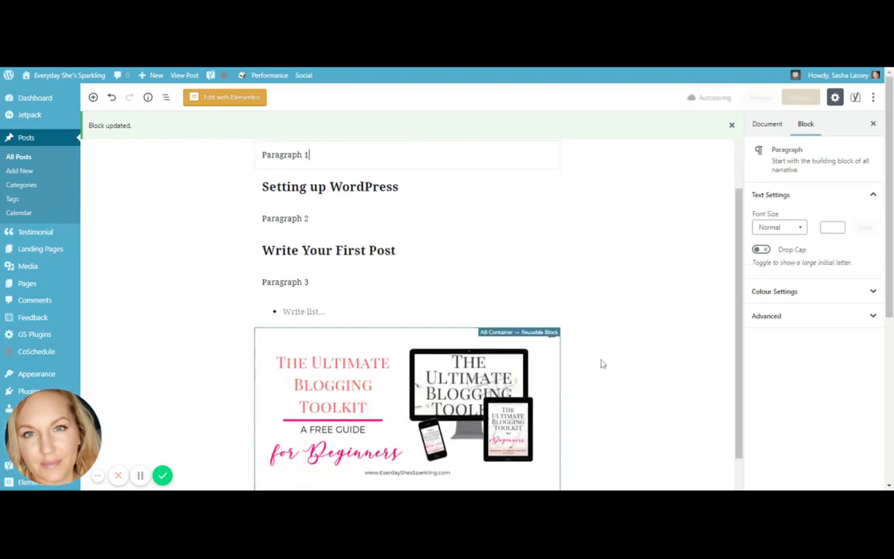
scroll(600, 363, "up", 6)
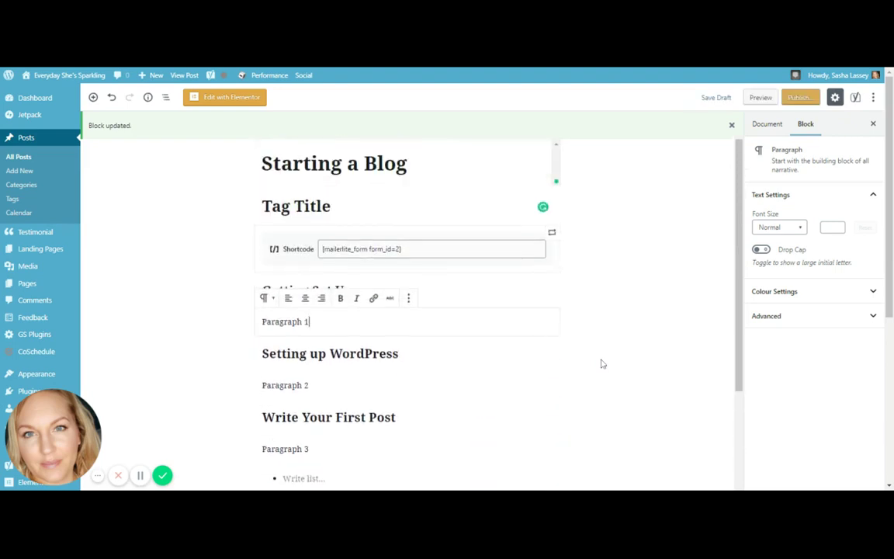
scroll(601, 363, "down", 2)
scroll(601, 363, "up", 2)
left_click(873, 97)
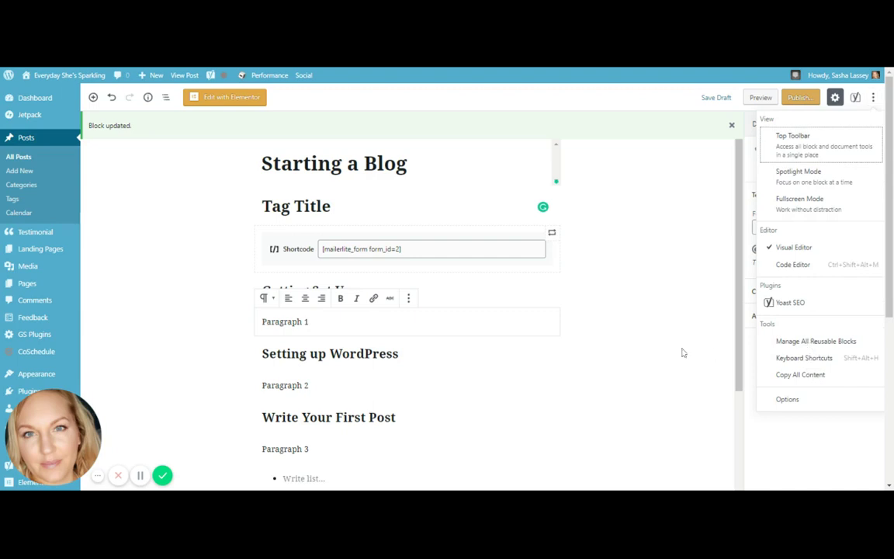
left_click(639, 346)
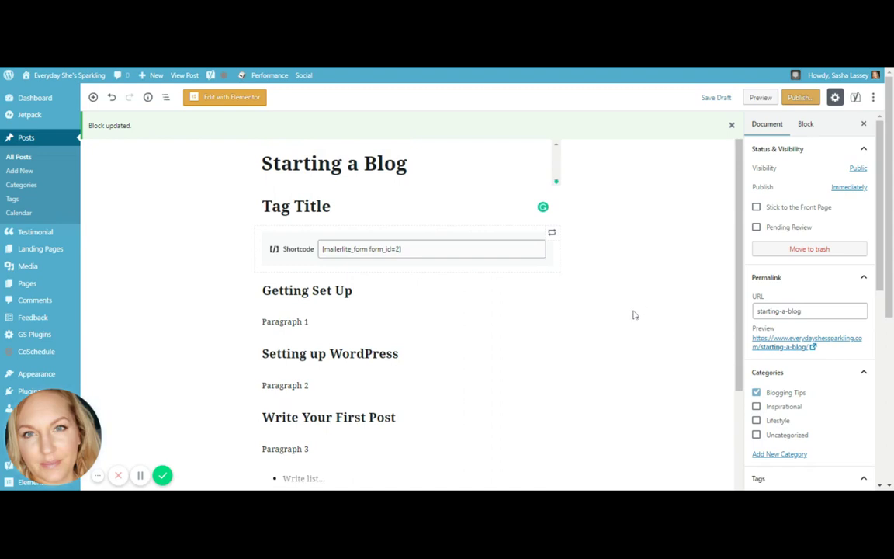
scroll(632, 319, "down", 3)
scroll(633, 319, "up", 3)
scroll(621, 311, "down", 6)
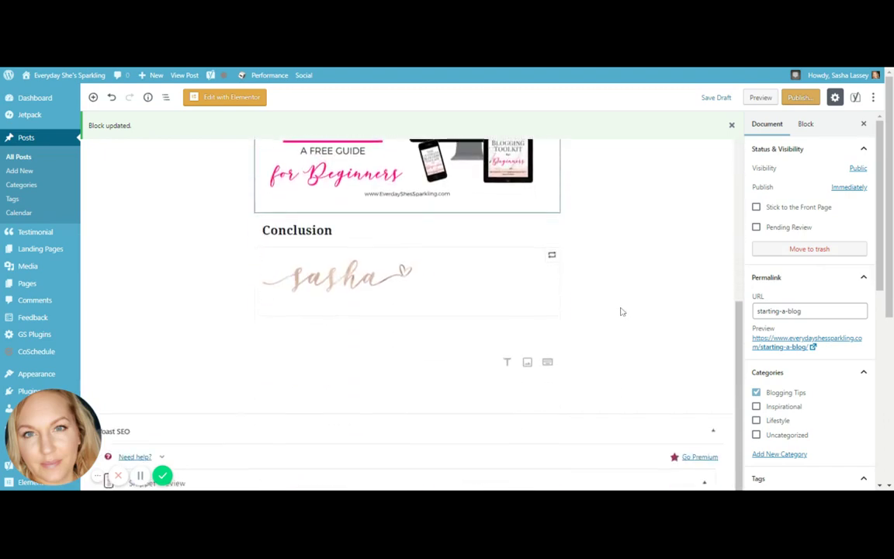
scroll(621, 311, "up", 6)
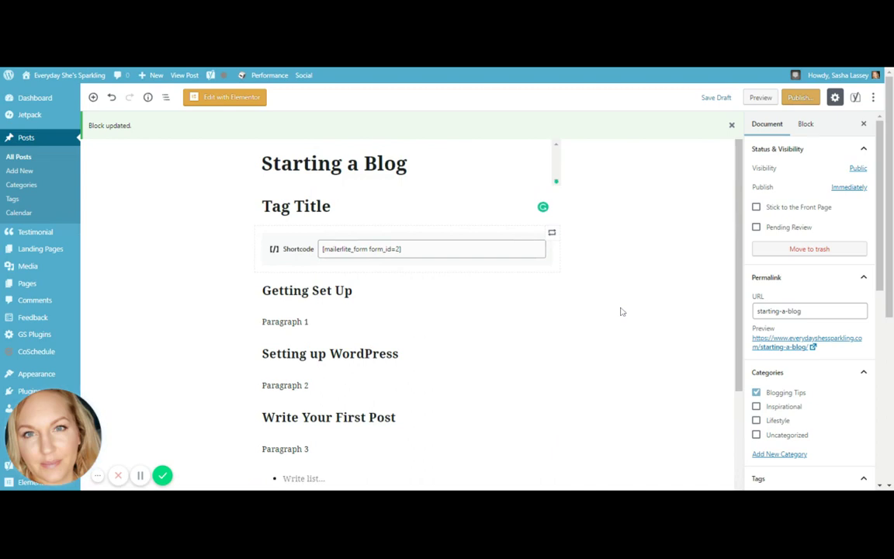